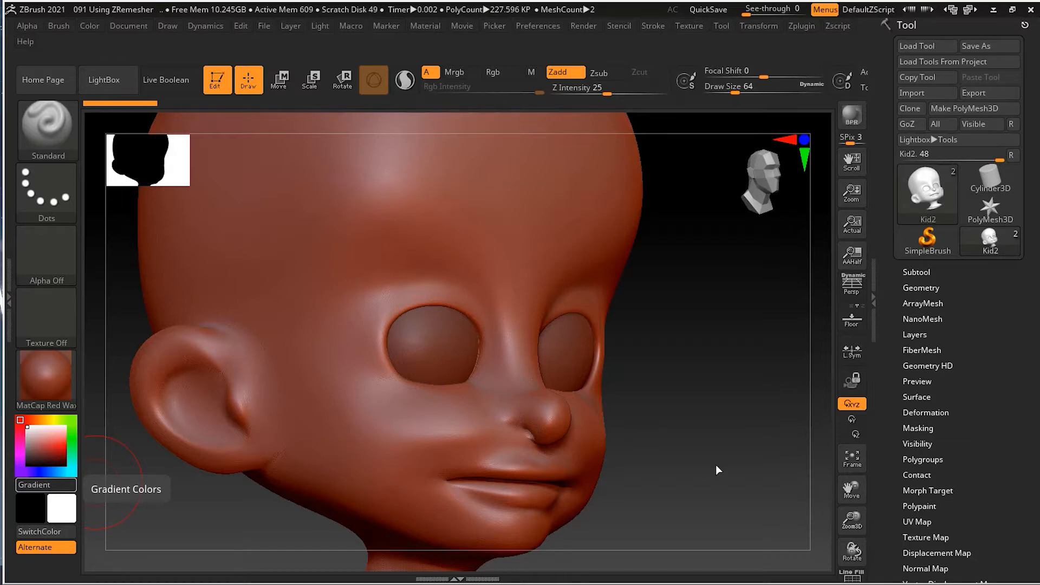
Step: Display the polyframe wireframe on the kid's head and view the face from a three-quarter angle
{"action": "key", "text": "shift+f"}
{"action": "mouse_move", "coordinate": [720, 395]}
{"action": "left_mouse_down"}
{"action": "mouse_move", "coordinate": [724, 381]}
{"action": "mouse_move", "coordinate": [777, 373]}
{"action": "mouse_move", "coordinate": [719, 379]}
{"action": "left_mouse_up"}
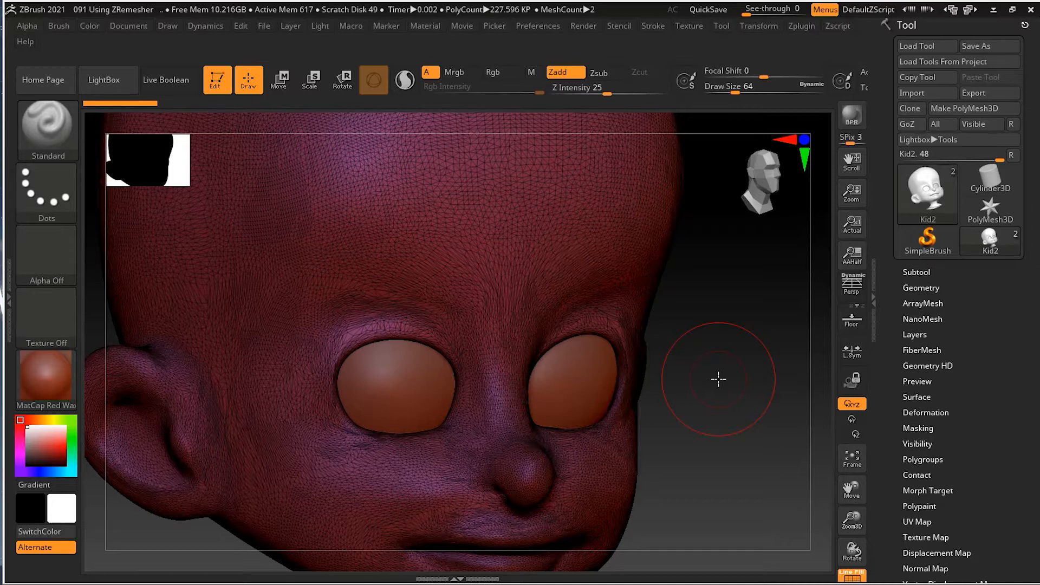
{"action": "left_click_drag", "start_coordinate": [729, 429], "coordinate": [762, 433]}
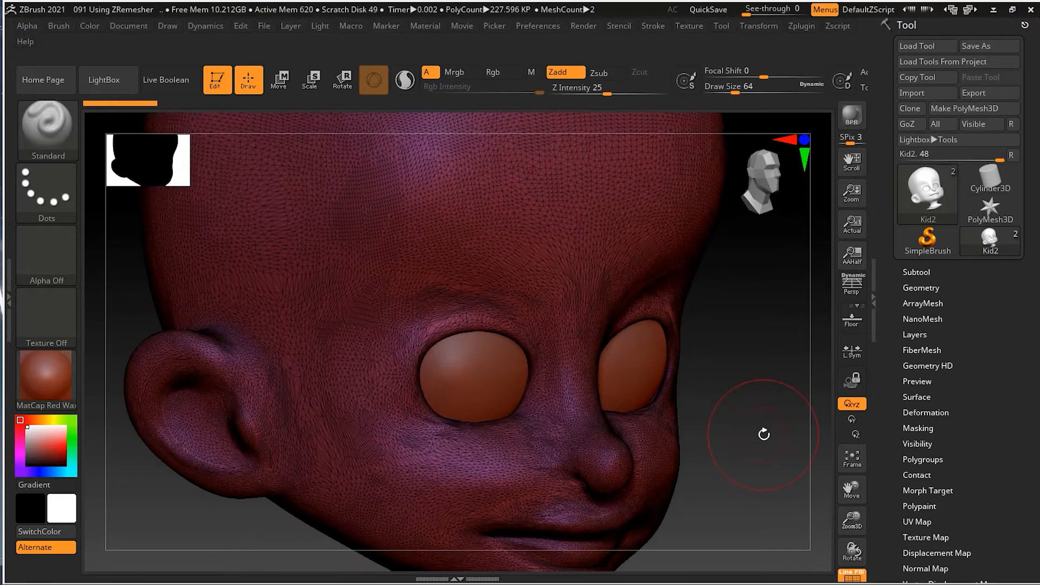
Step: Duplicate the Kid2 head subtool
{"action": "left_click", "coordinate": [917, 272]}
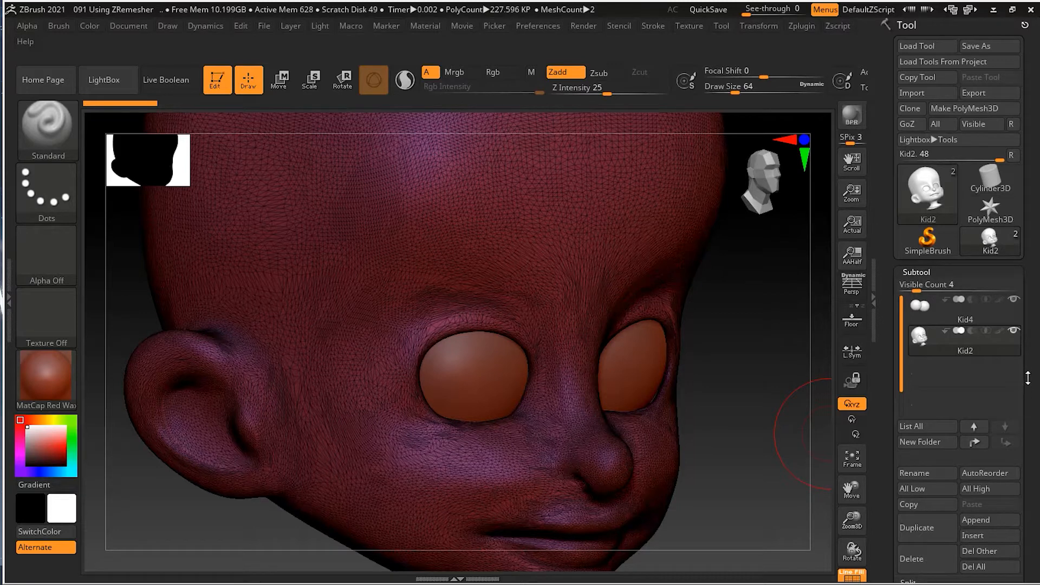
{"action": "scroll", "coordinate": [1028, 401], "scroll_direction": "down", "scroll_amount": 1}
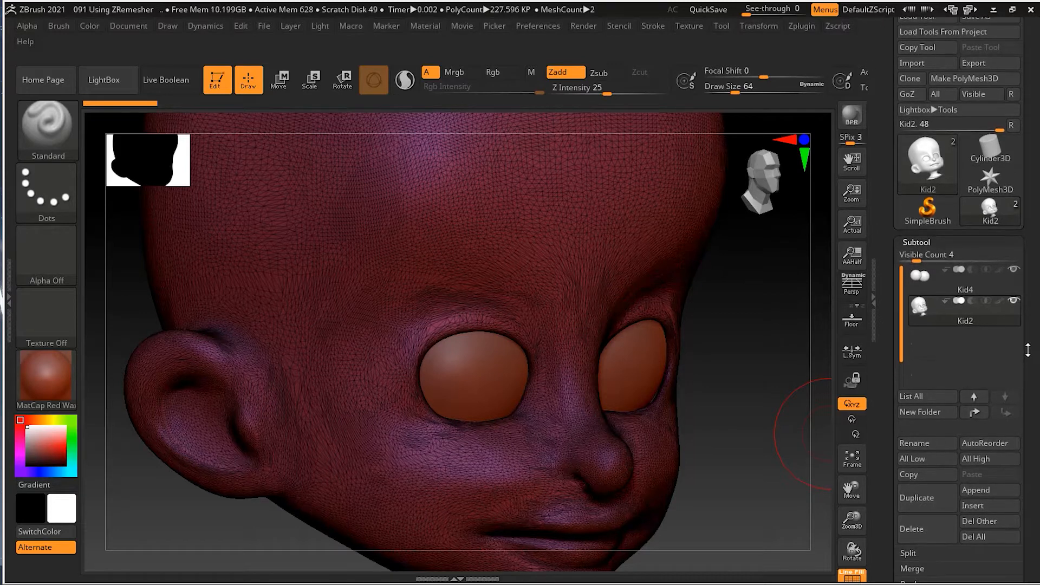
{"action": "left_click", "coordinate": [940, 496]}
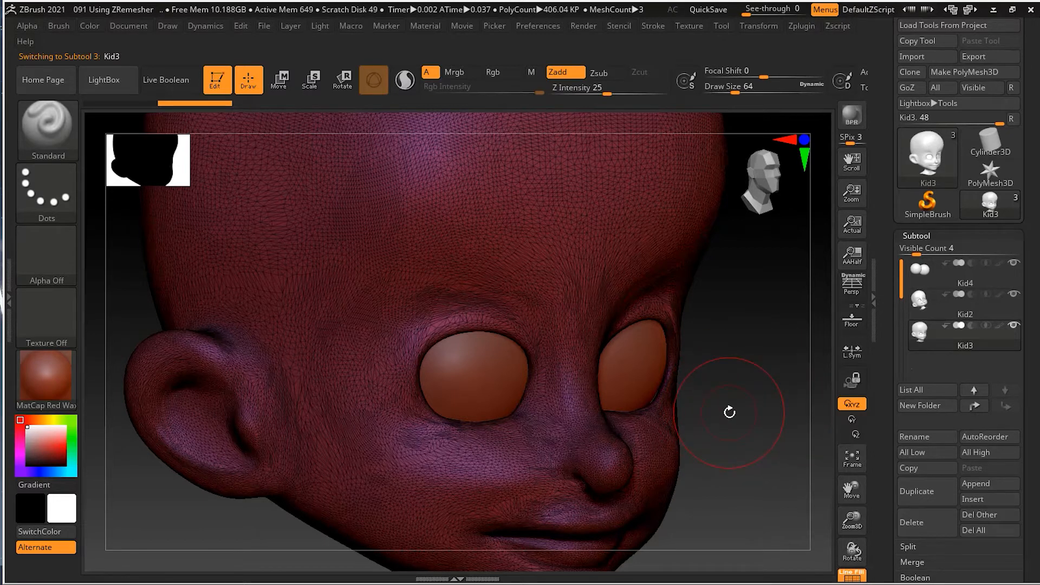
Step: Isolate the duplicated head with the Solo mode transform option and show all subtools again
{"action": "left_click", "coordinate": [692, 30]}
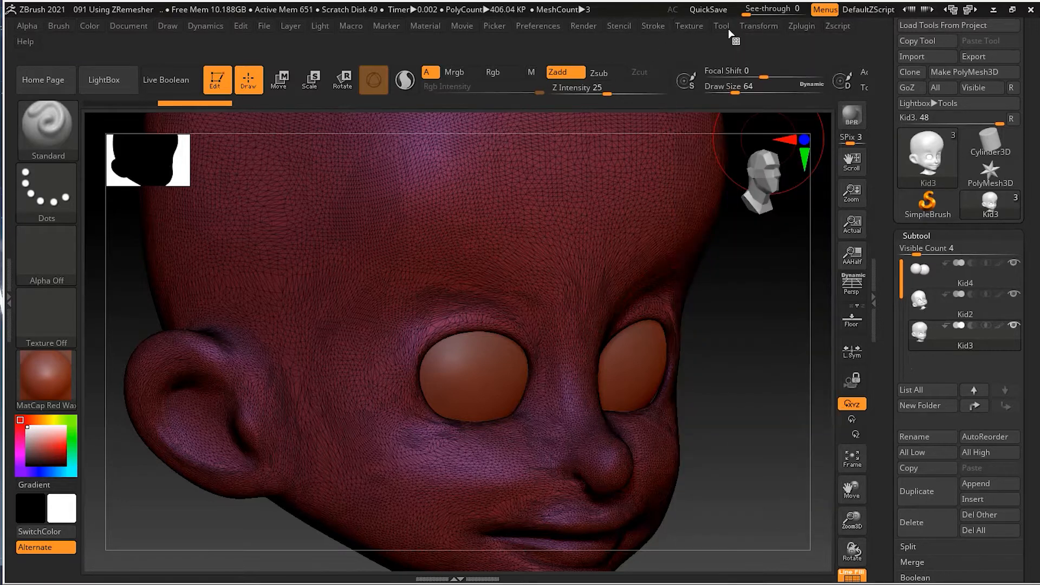
{"action": "left_click", "coordinate": [728, 28]}
{"action": "left_click", "coordinate": [774, 27]}
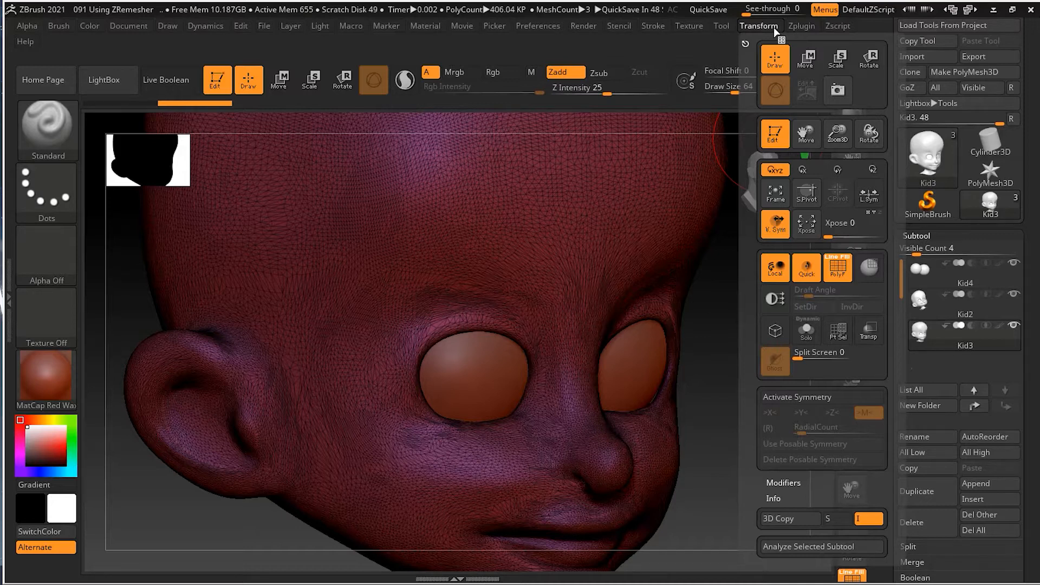
{"action": "mouse_move", "coordinate": [791, 28]}
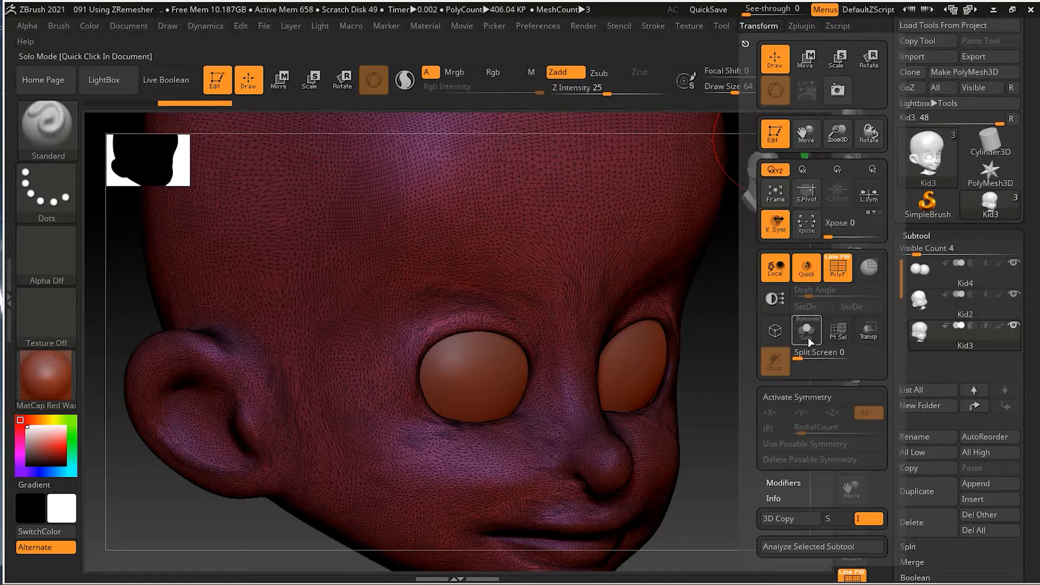
{"action": "left_click", "coordinate": [807, 336]}
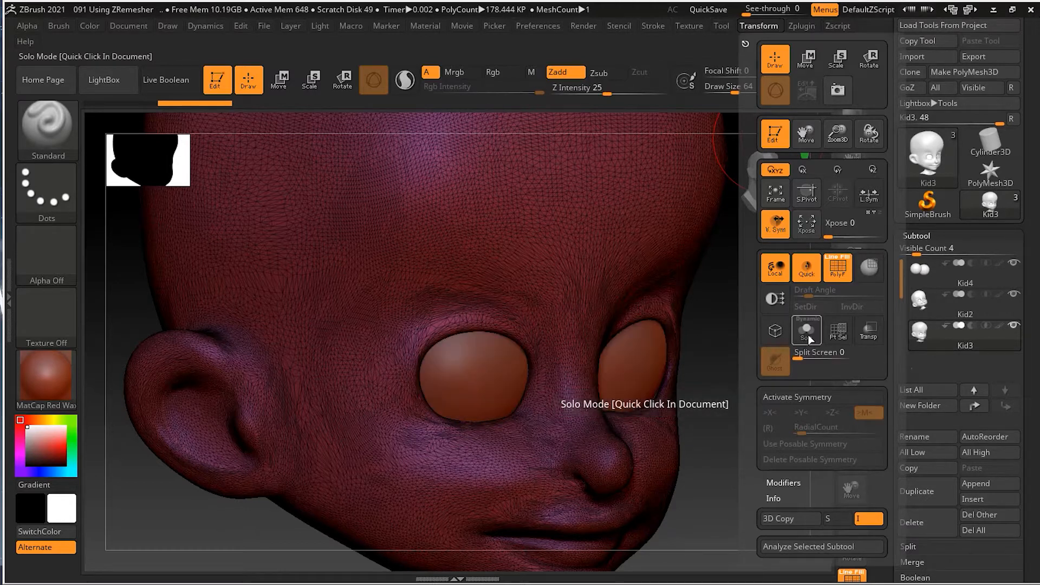
{"action": "left_click", "coordinate": [808, 335]}
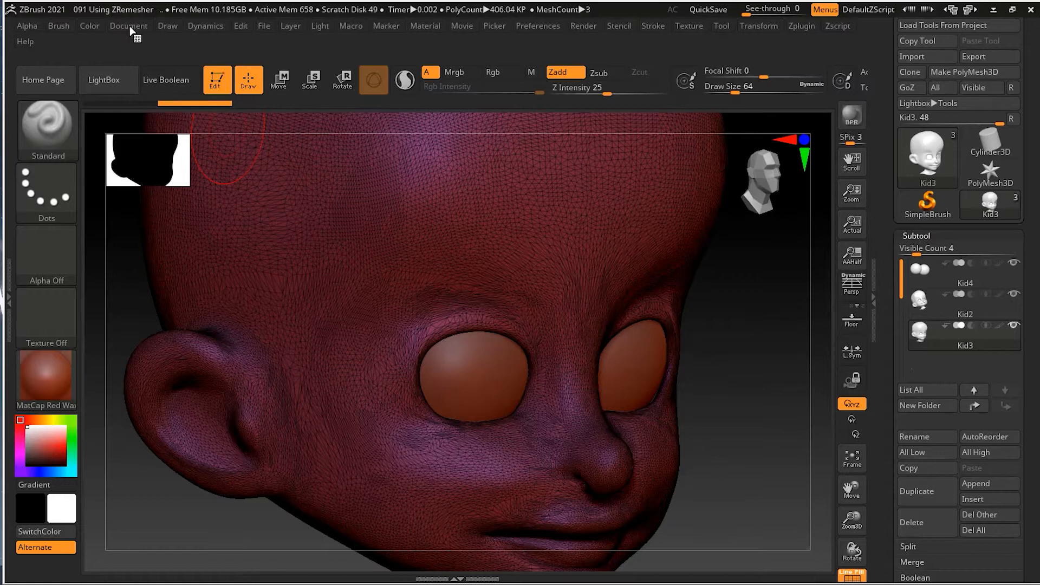
Step: Enable the Allow Click To Solo option in the Edit preferences
{"action": "left_click", "coordinate": [129, 27]}
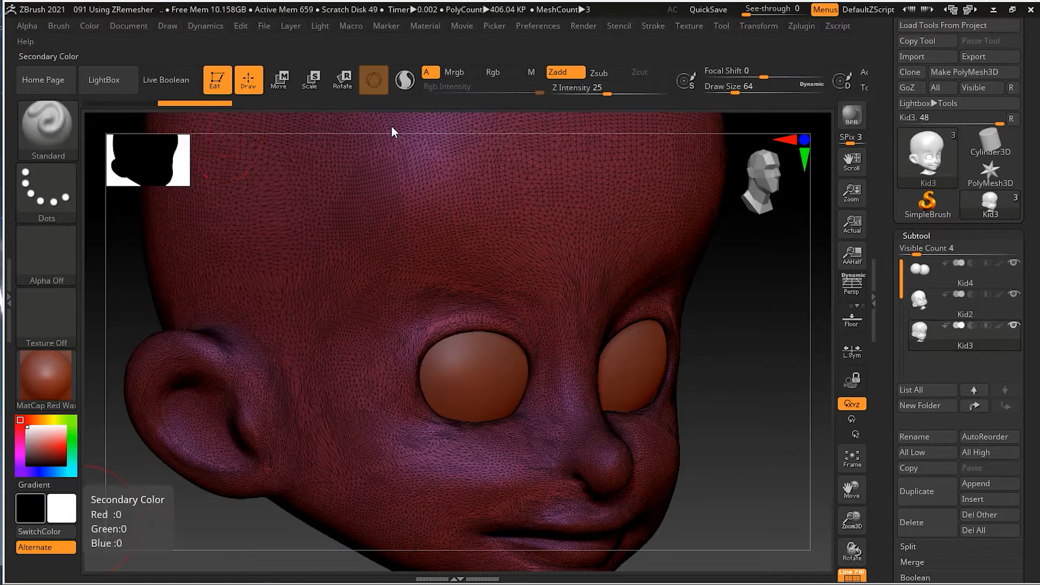
{"action": "left_click", "coordinate": [542, 26]}
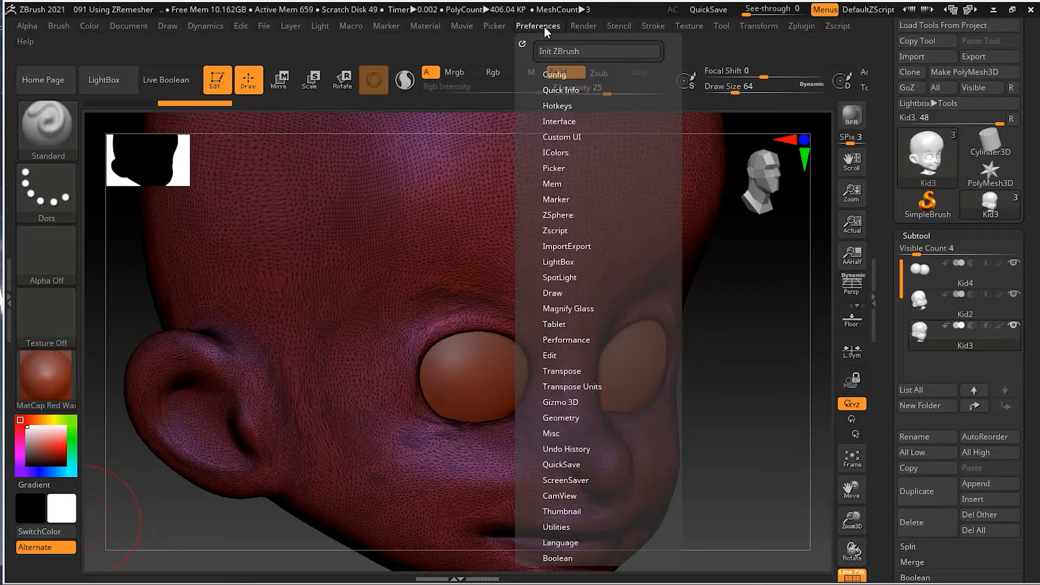
{"action": "left_click", "coordinate": [550, 355]}
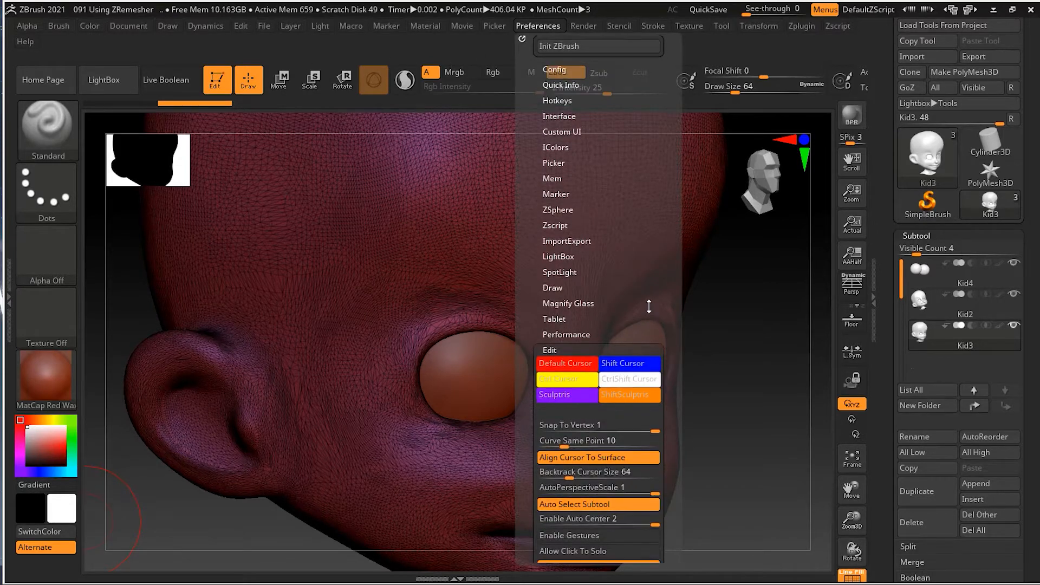
{"action": "scroll", "coordinate": [648, 322], "scroll_direction": "down", "scroll_amount": 4}
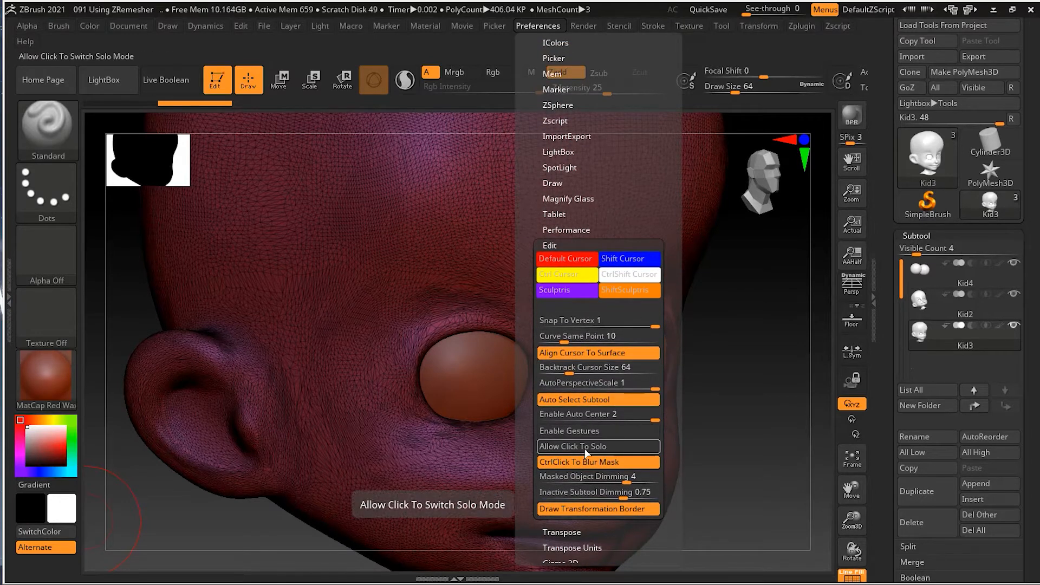
{"action": "left_click", "coordinate": [585, 448]}
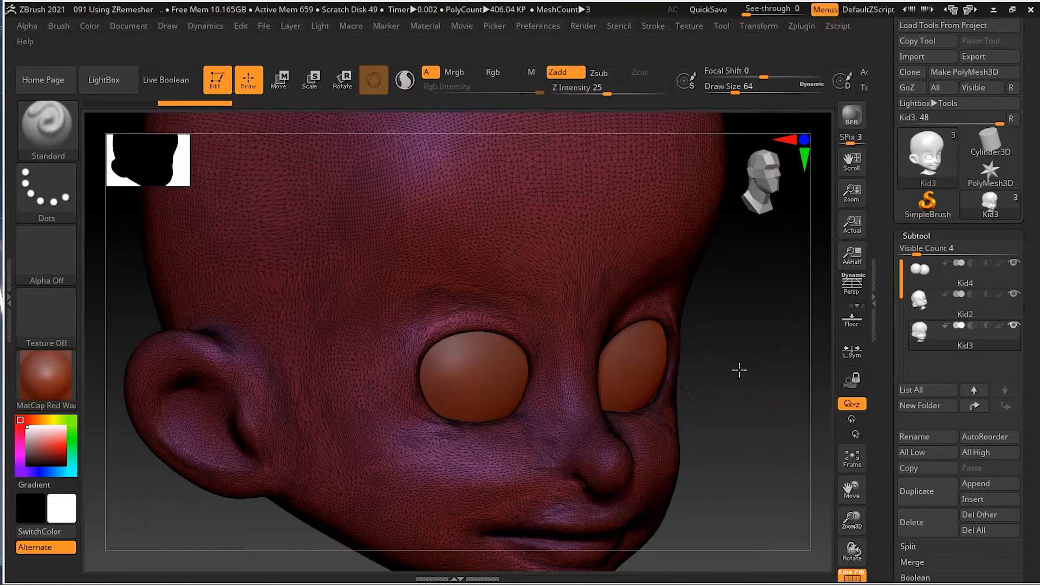
Step: Toggle Solo mode directly from the empty canvas, leaving only the duplicated head isolated
{"action": "left_click", "coordinate": [740, 370]}
{"action": "left_click_drag", "start_coordinate": [749, 457], "coordinate": [753, 426], "text": "shift"}
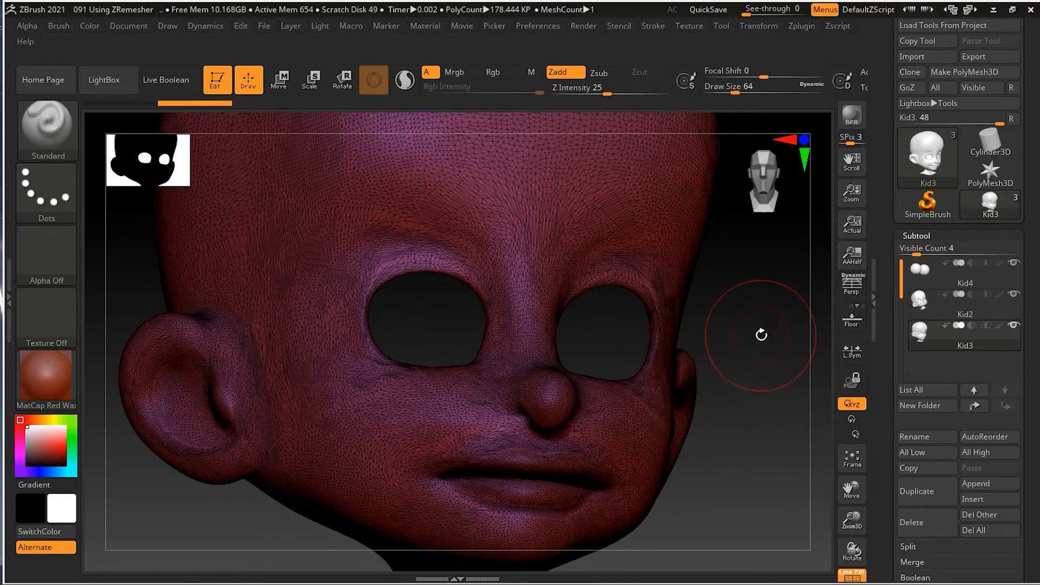
{"action": "left_click", "coordinate": [761, 335]}
{"action": "left_click_drag", "start_coordinate": [742, 331], "coordinate": [756, 366]}
{"action": "left_click_drag", "start_coordinate": [759, 430], "coordinate": [760, 431]}
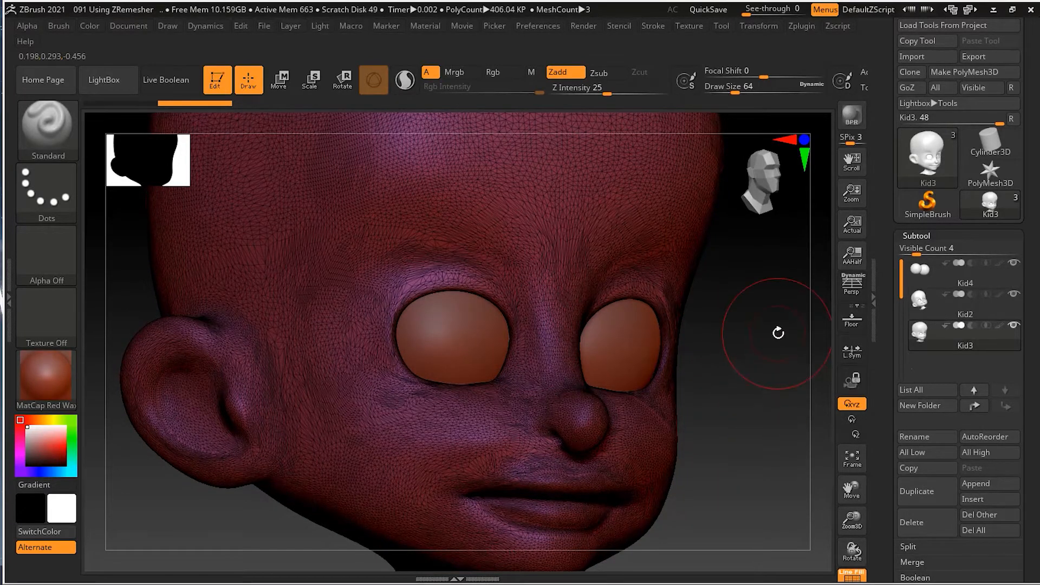
{"action": "mouse_move", "coordinate": [749, 322]}
{"action": "left_mouse_down"}
{"action": "mouse_move", "coordinate": [761, 344]}
{"action": "mouse_move", "coordinate": [743, 327]}
{"action": "mouse_move", "coordinate": [755, 321]}
{"action": "left_mouse_up"}
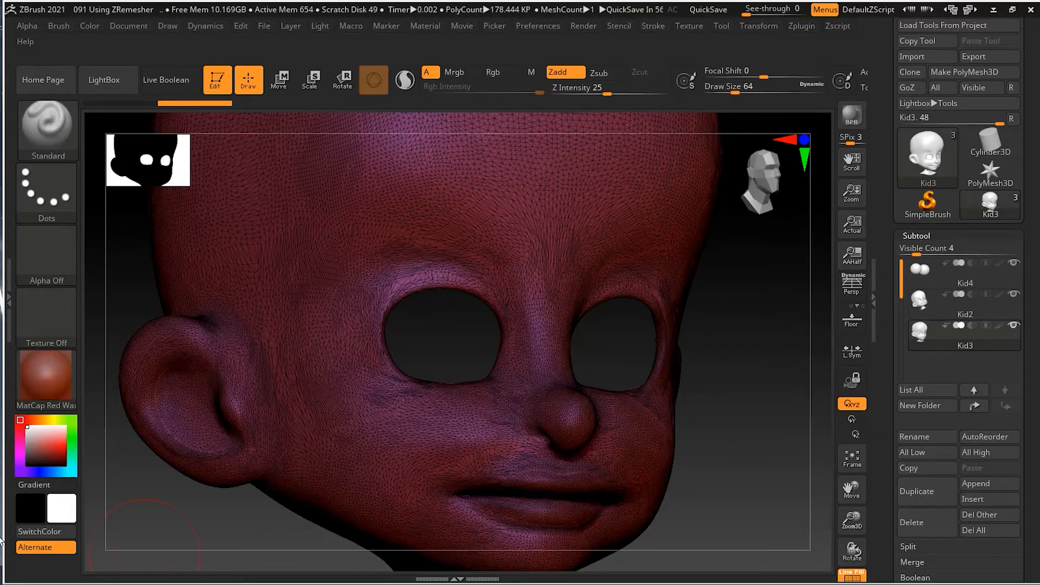
Step: Set the ZRemesher Target Polygons Count to 1 in the duplicated head's geometry settings
{"action": "left_click", "coordinate": [919, 236]}
{"action": "left_click", "coordinate": [920, 251]}
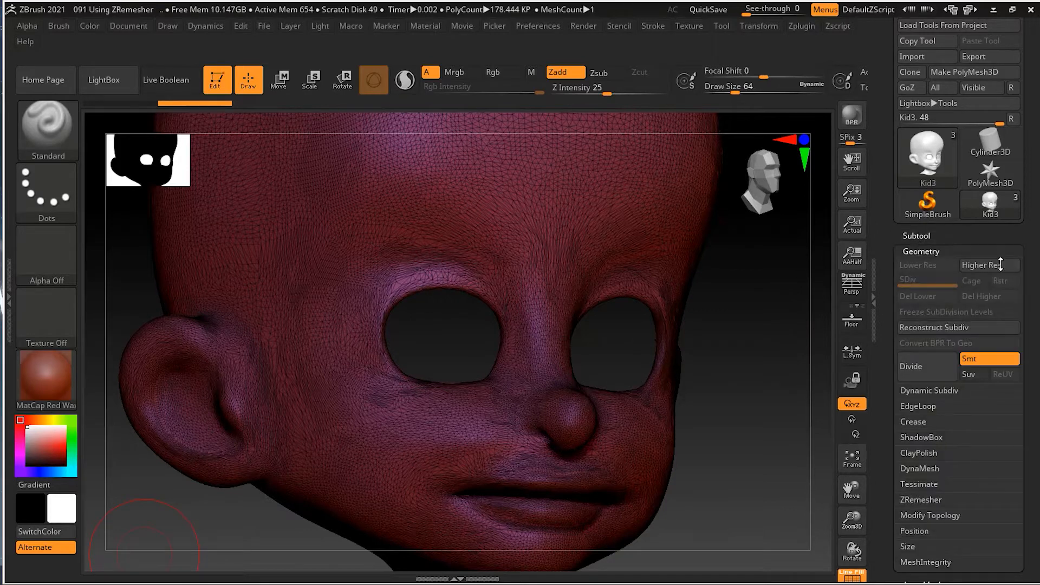
{"action": "left_click_drag", "start_coordinate": [1032, 301], "coordinate": [1031, 237]}
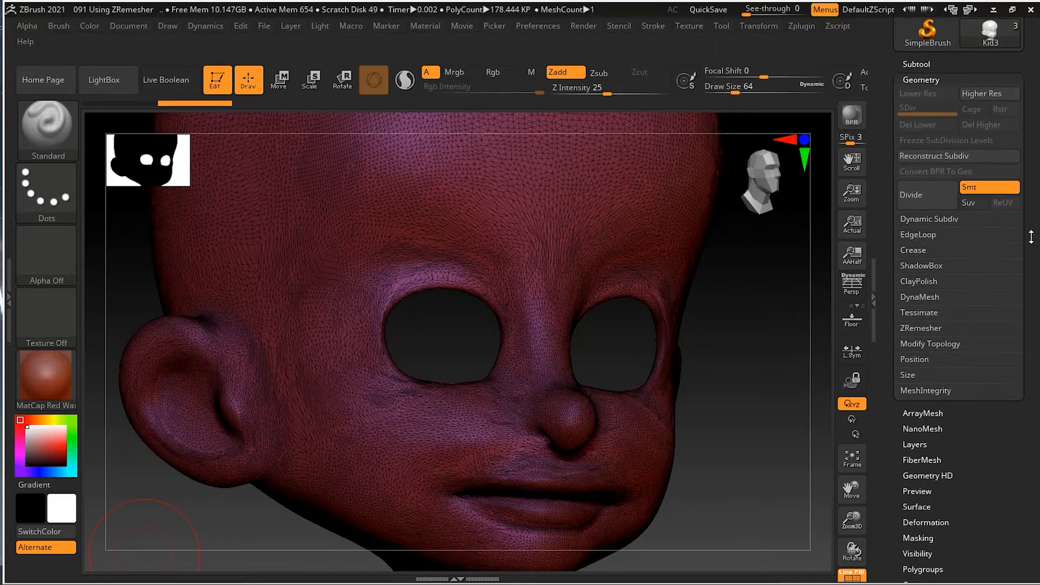
{"action": "left_click", "coordinate": [928, 328]}
{"action": "left_click_drag", "start_coordinate": [1034, 320], "coordinate": [1032, 258]}
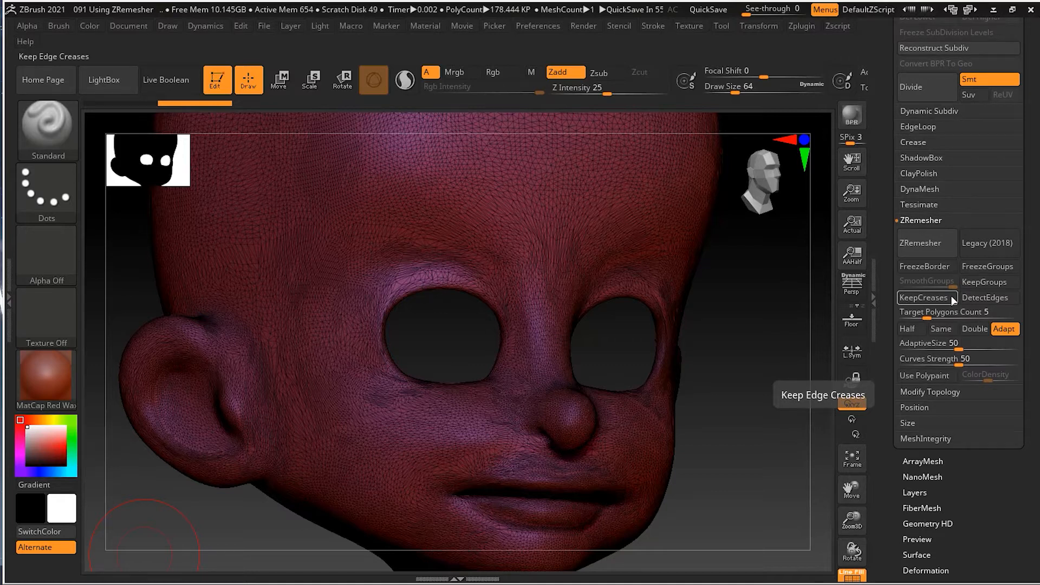
{"action": "left_click", "coordinate": [945, 313]}
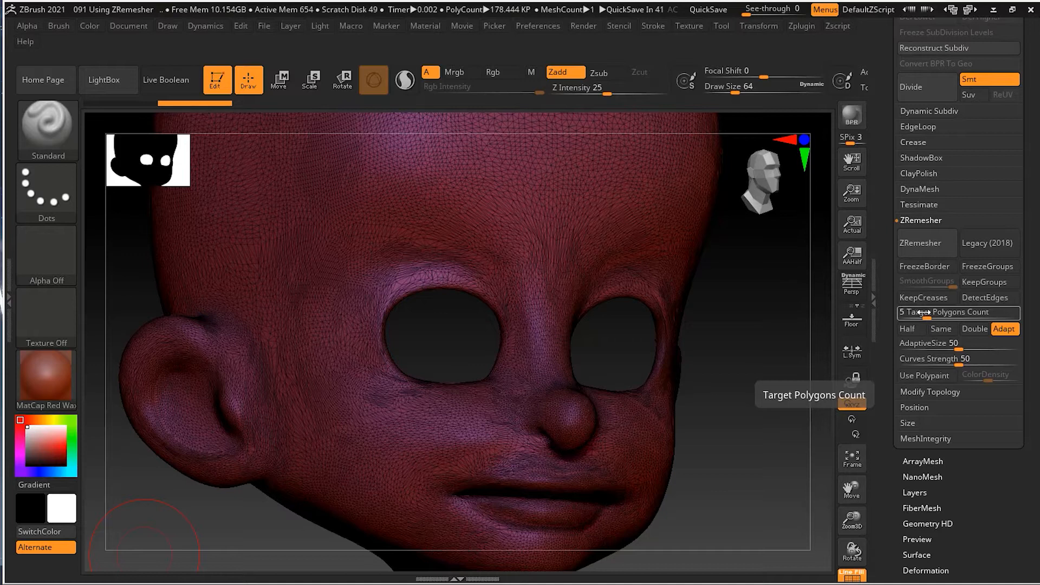
{"action": "left_click", "coordinate": [902, 313]}
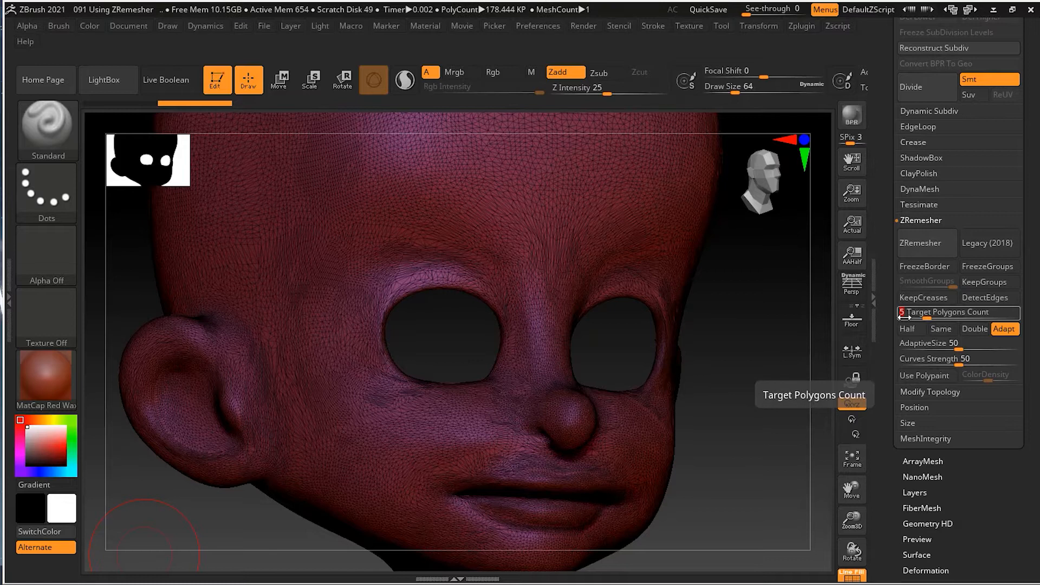
{"action": "type", "text": "1"}
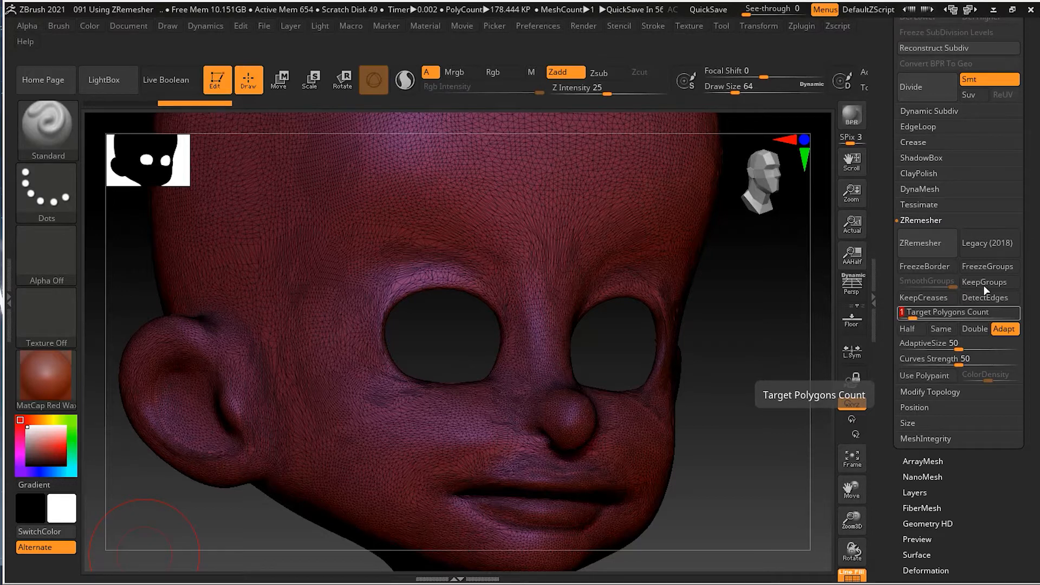
{"action": "left_click", "coordinate": [931, 246]}
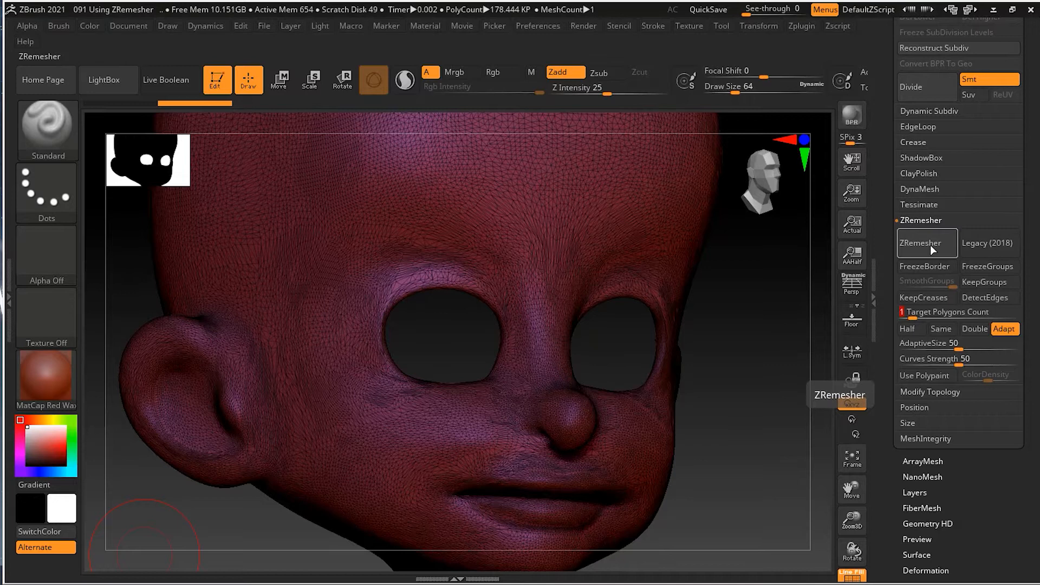
Step: Apply the SkinShade4 material and regroup the duplicated head into a single polygroup with a white polyframe colour
{"action": "left_click", "coordinate": [57, 377]}
{"action": "left_click", "coordinate": [379, 191]}
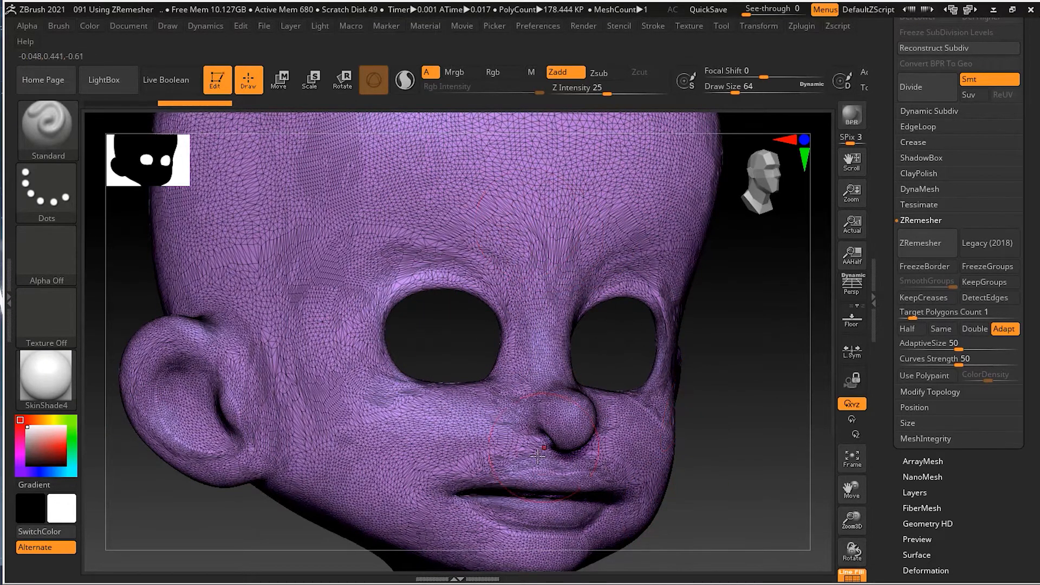
{"action": "key", "text": "ctrl"}
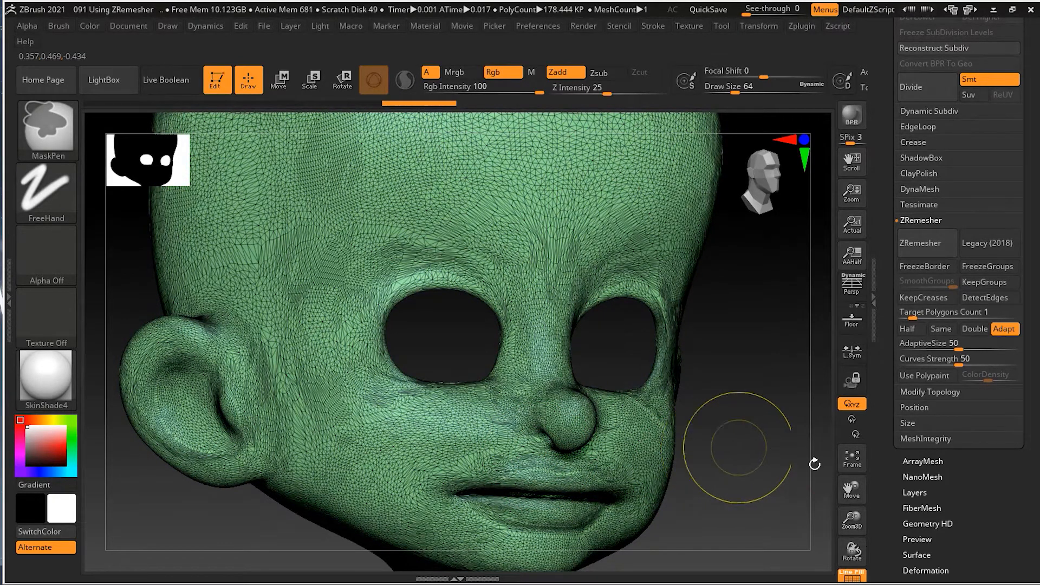
{"action": "left_click", "coordinate": [861, 576]}
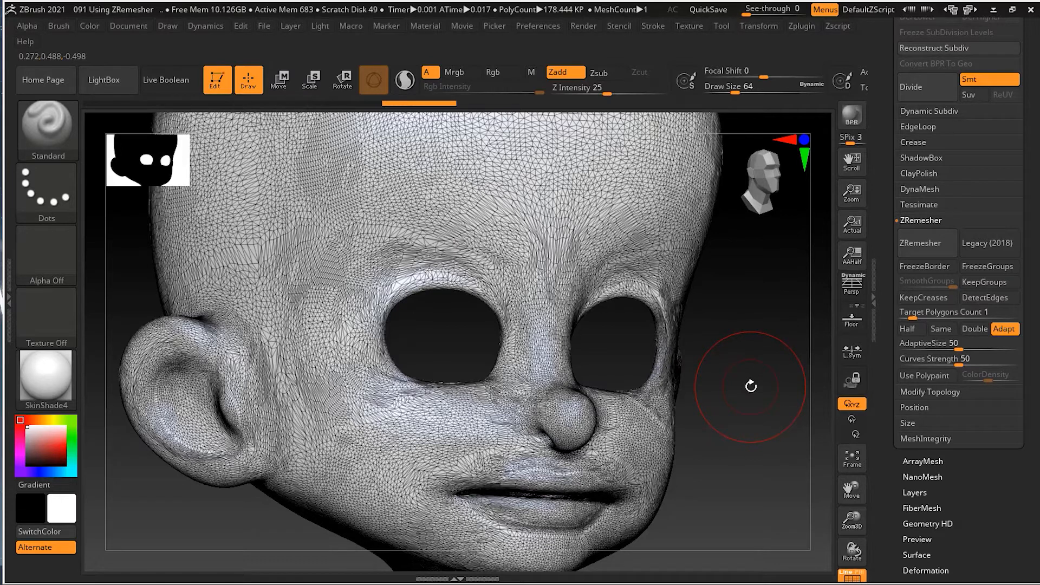
Step: Try remeshing the duplicated head with ZRemesher without symmetry, inspect the edge flow, and undo the remesh
{"action": "left_click", "coordinate": [928, 242]}
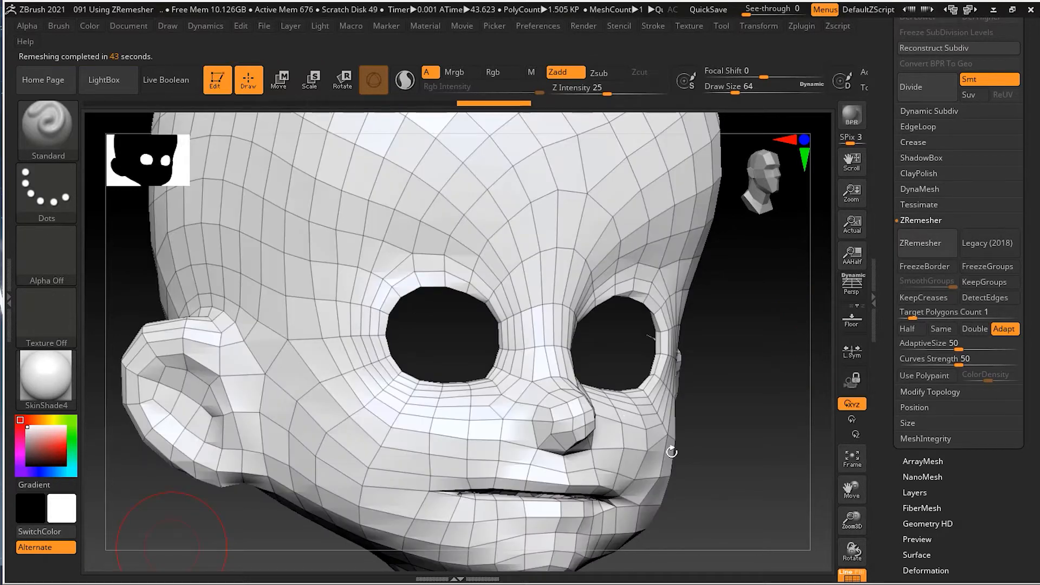
{"action": "mouse_move", "coordinate": [767, 444]}
{"action": "left_mouse_down"}
{"action": "mouse_move", "coordinate": [748, 442]}
{"action": "mouse_move", "coordinate": [757, 444]}
{"action": "left_mouse_up"}
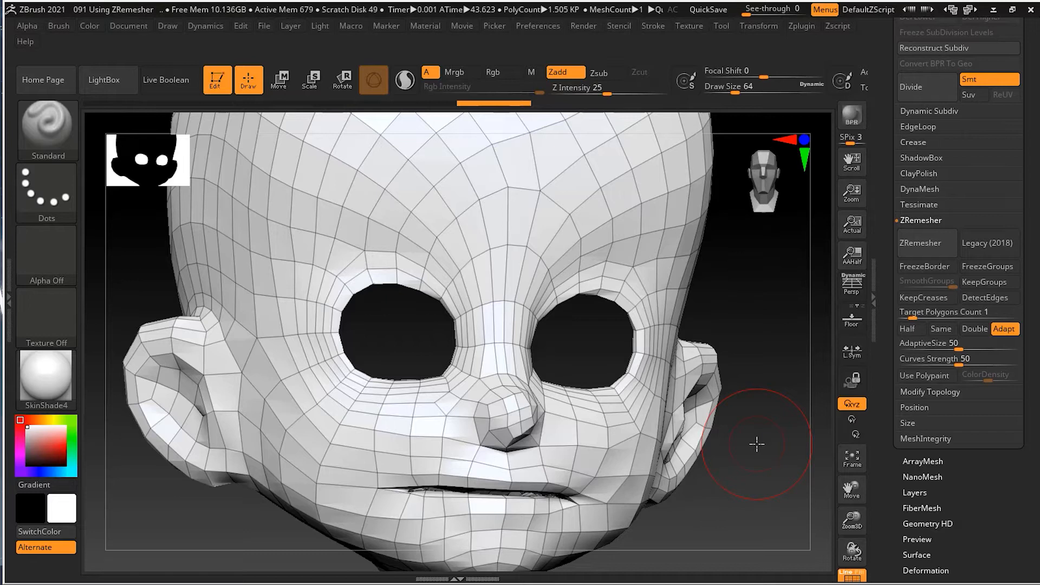
{"action": "mouse_move", "coordinate": [757, 445]}
{"action": "left_mouse_down", "text": "alt"}
{"action": "mouse_move", "coordinate": [722, 418]}
{"action": "mouse_move", "coordinate": [713, 425]}
{"action": "mouse_move", "coordinate": [734, 424]}
{"action": "mouse_move", "coordinate": [755, 457]}
{"action": "left_mouse_up", "text": "alt"}
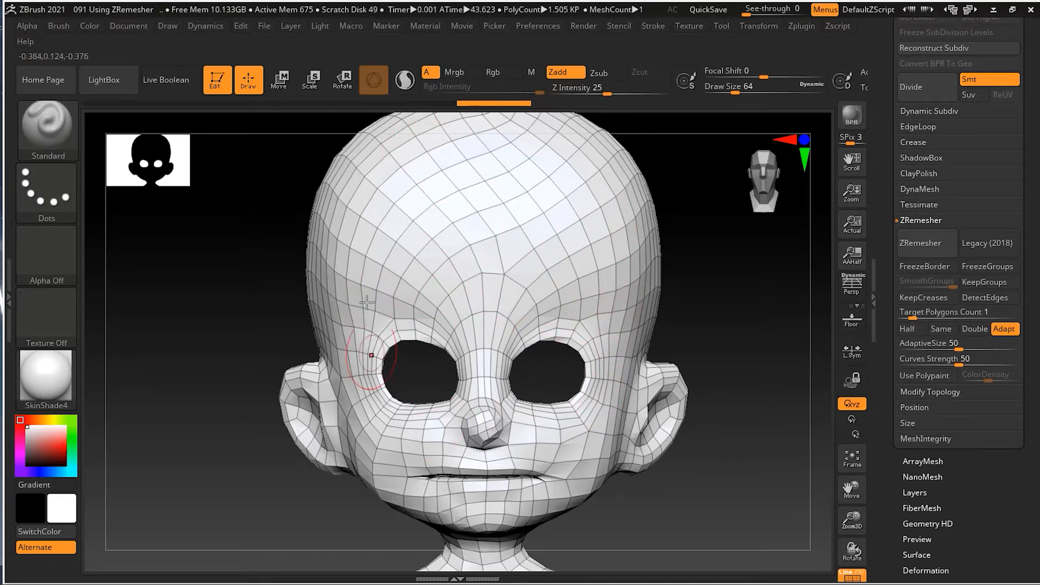
{"action": "key", "text": "ctrl"}
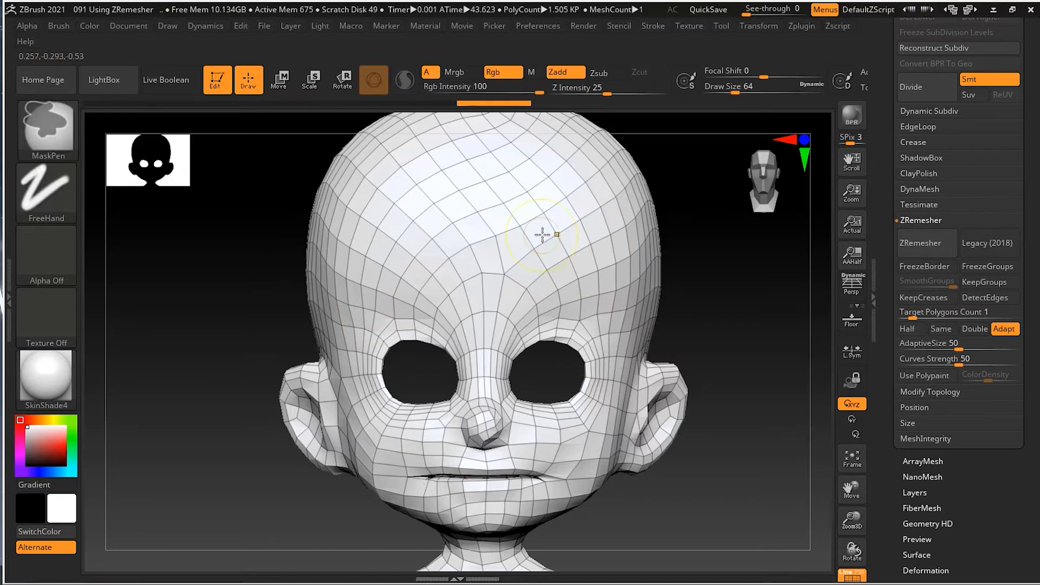
{"action": "key", "text": "ctrl+z"}
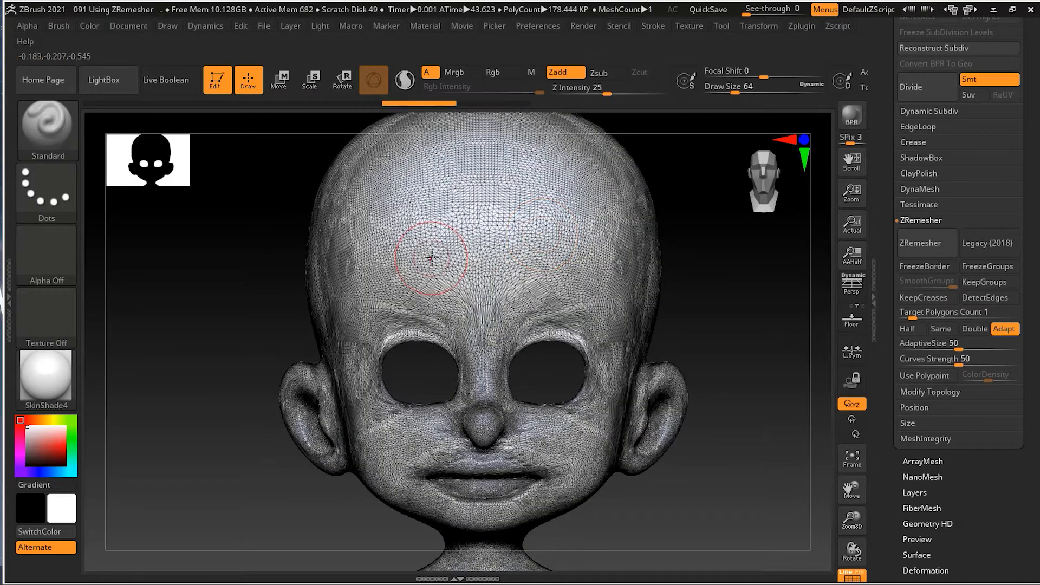
Step: Turn on X symmetry and remesh the duplicated head with ZRemesher
{"action": "key", "text": "x"}
{"action": "left_click", "coordinate": [925, 240]}
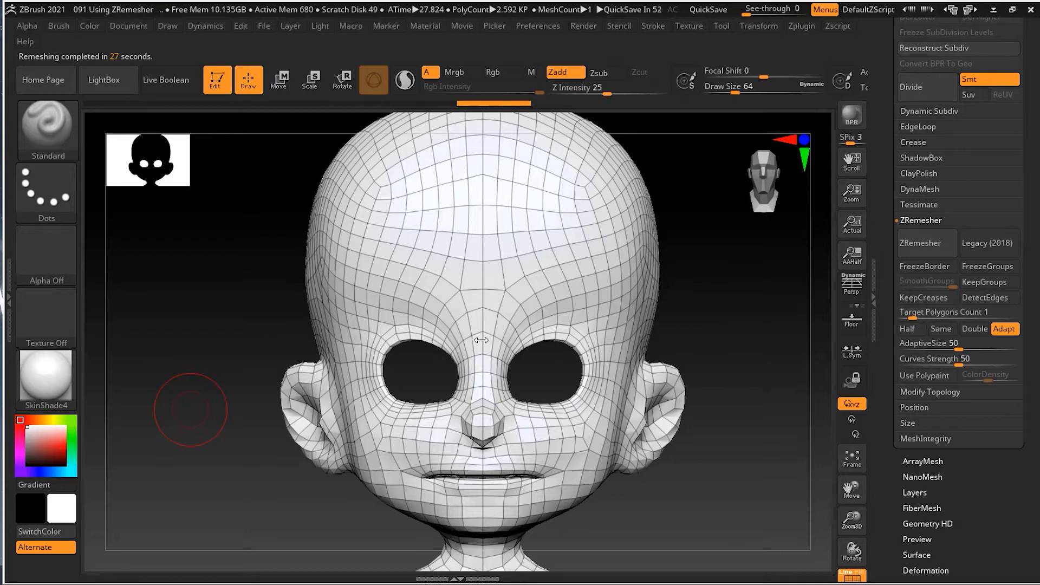
{"action": "mouse_move", "coordinate": [716, 304]}
{"action": "left_mouse_down"}
{"action": "mouse_move", "coordinate": [727, 313]}
{"action": "mouse_move", "coordinate": [709, 312]}
{"action": "mouse_move", "coordinate": [725, 309]}
{"action": "mouse_move", "coordinate": [717, 304]}
{"action": "left_mouse_up"}
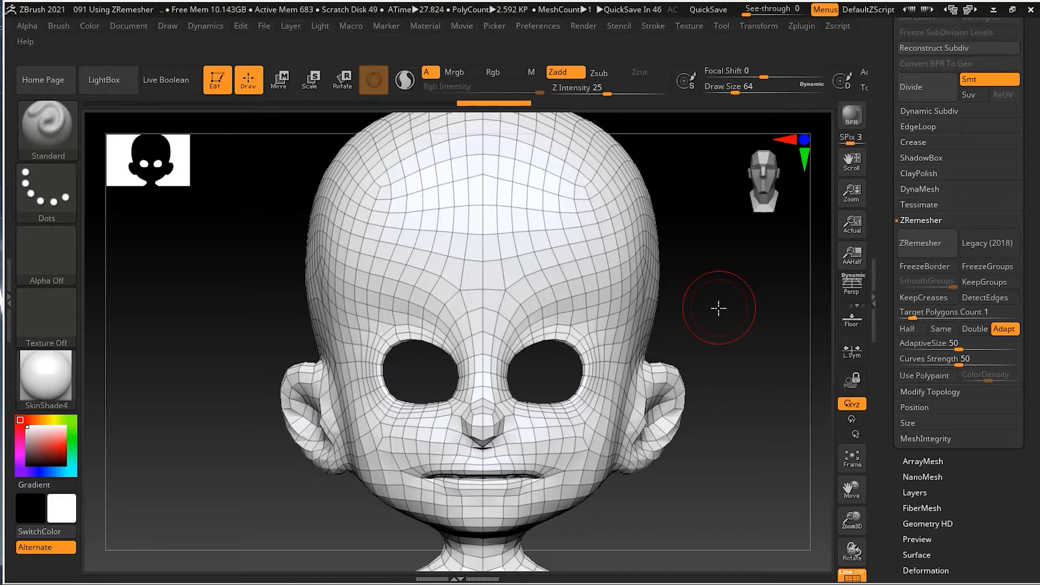
Step: Run ZRemesher on the head again and examine the edge flow around the eyes, nose, mouth and ear
{"action": "left_click_drag", "start_coordinate": [703, 307], "coordinate": [671, 311]}
{"action": "left_click_drag", "start_coordinate": [701, 499], "coordinate": [763, 327]}
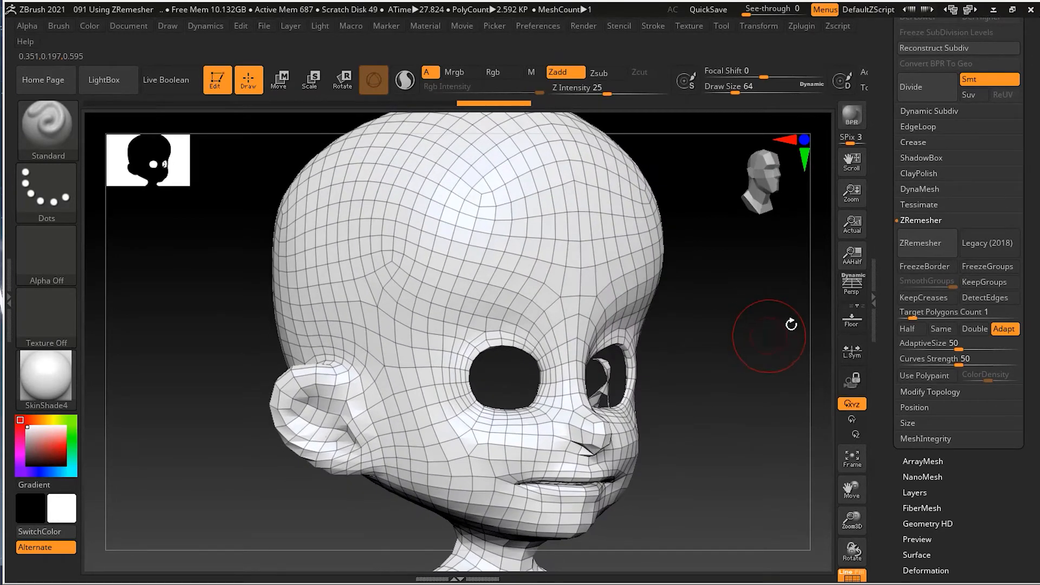
{"action": "left_click", "coordinate": [913, 245]}
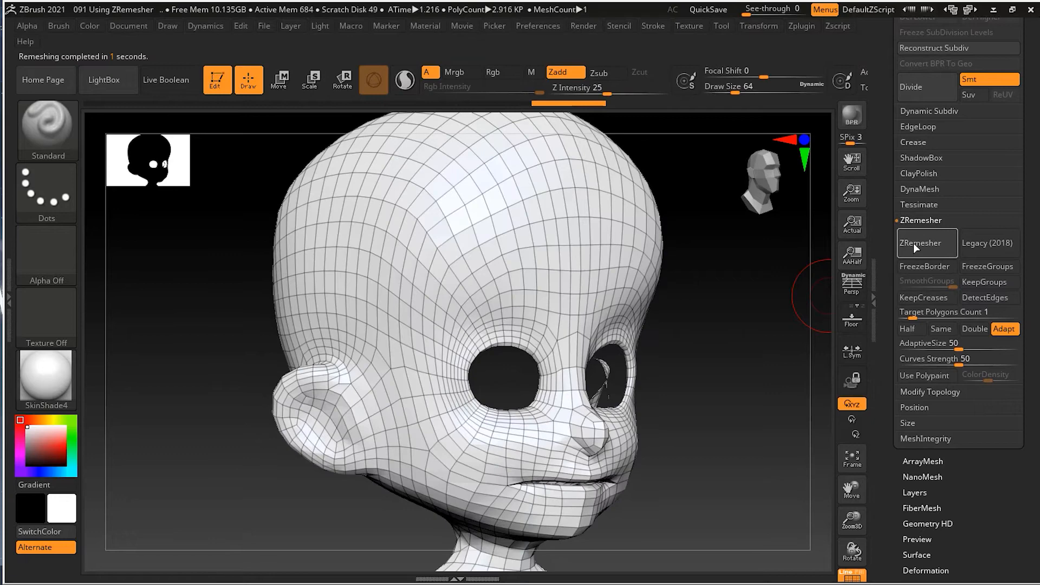
{"action": "mouse_move", "coordinate": [766, 314]}
{"action": "left_mouse_down", "text": "shift"}
{"action": "mouse_move", "coordinate": [706, 318]}
{"action": "mouse_move", "coordinate": [792, 330]}
{"action": "mouse_move", "coordinate": [797, 341]}
{"action": "mouse_move", "coordinate": [746, 346]}
{"action": "mouse_move", "coordinate": [750, 330]}
{"action": "mouse_move", "coordinate": [726, 383]}
{"action": "mouse_move", "coordinate": [807, 374]}
{"action": "mouse_move", "coordinate": [687, 376]}
{"action": "left_mouse_up", "text": "shift"}
{"action": "key", "text": "f"}
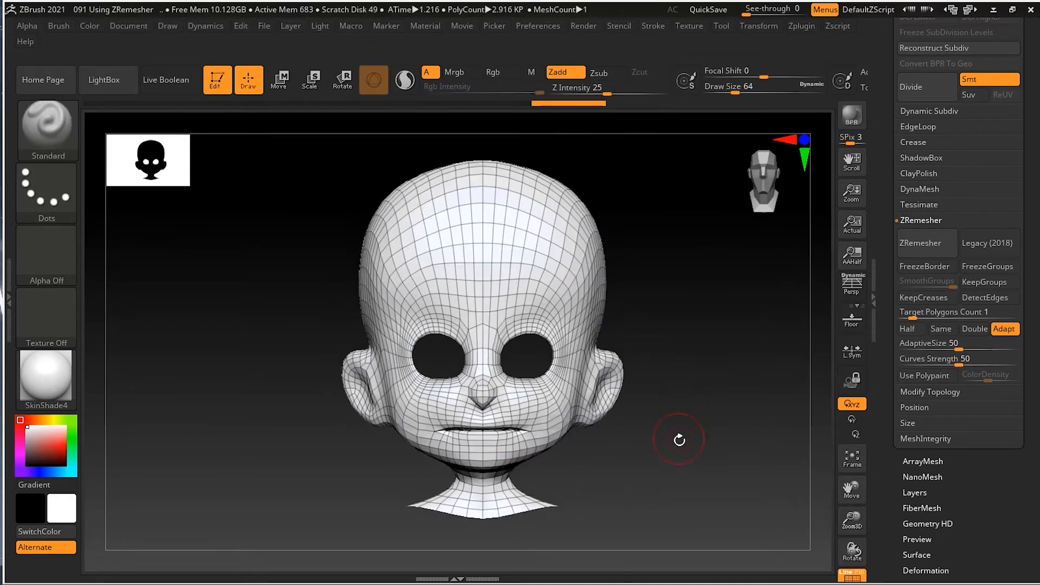
{"action": "left_click_drag", "start_coordinate": [699, 448], "coordinate": [715, 445], "text": "alt"}
{"action": "left_click_drag", "start_coordinate": [662, 474], "coordinate": [757, 371]}
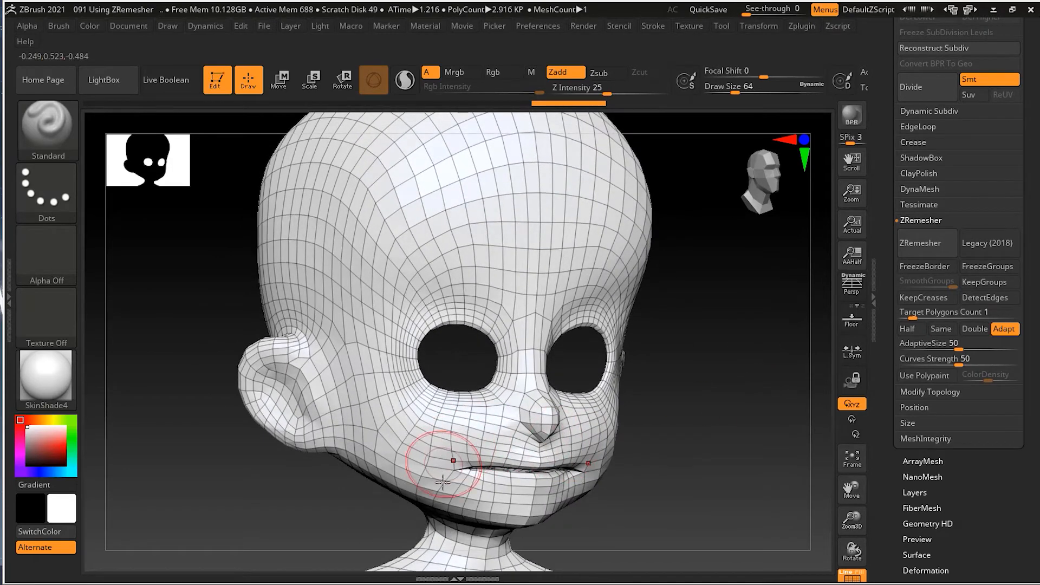
{"action": "left_click_drag", "start_coordinate": [715, 402], "coordinate": [725, 395]}
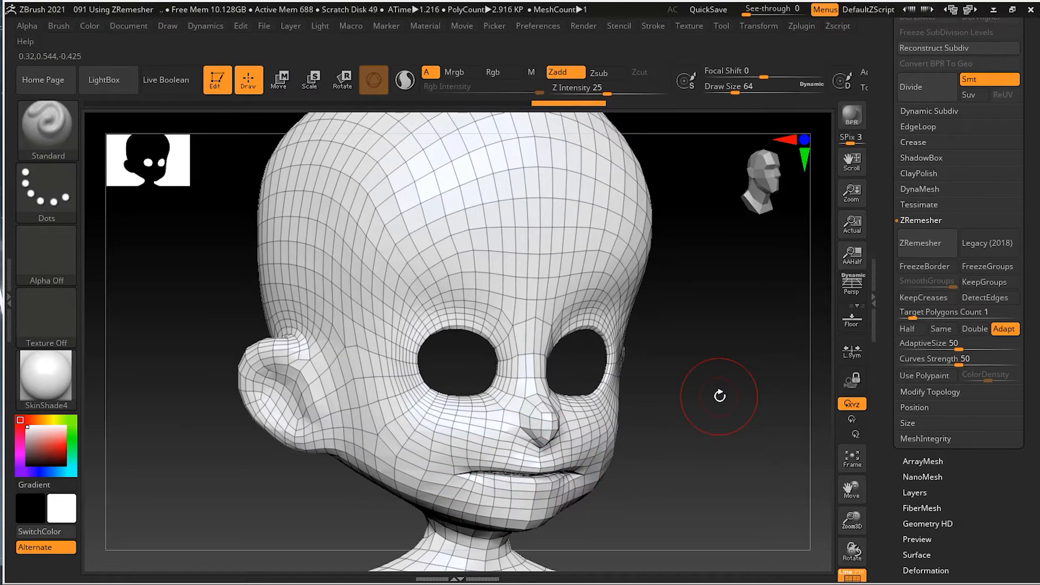
{"action": "left_click_drag", "start_coordinate": [693, 400], "coordinate": [727, 430]}
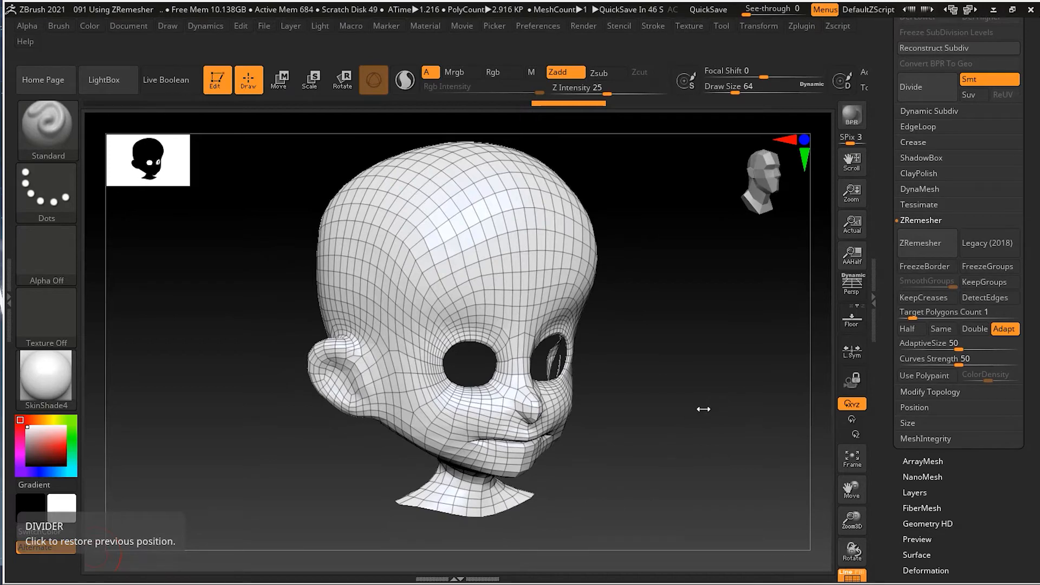
{"action": "left_click_drag", "start_coordinate": [703, 409], "coordinate": [753, 436], "text": "shift"}
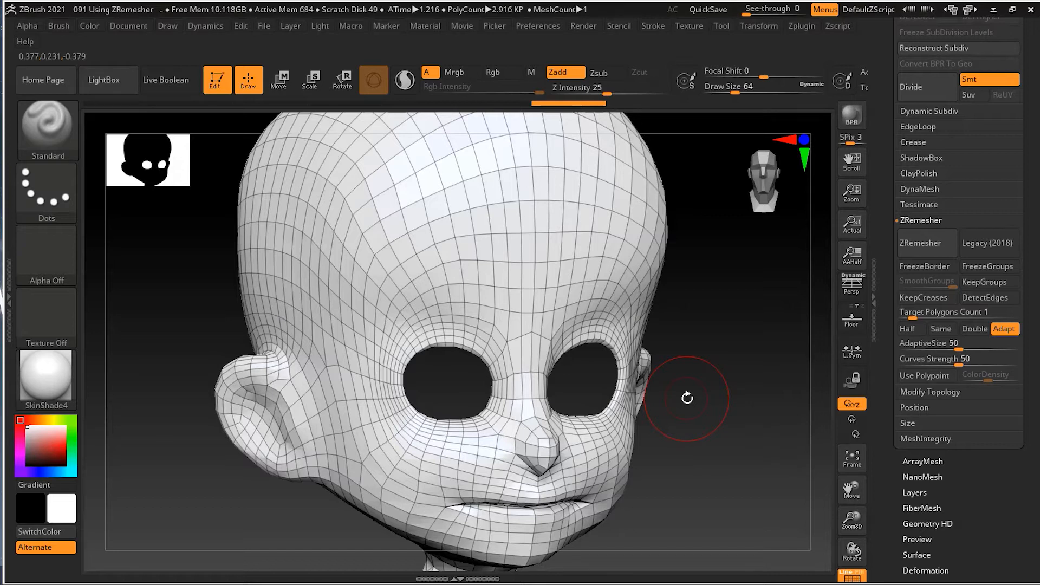
Step: Select the ZRemesherGuides brush and draw a first guide curve around one eye opening
{"action": "key", "text": "b"}
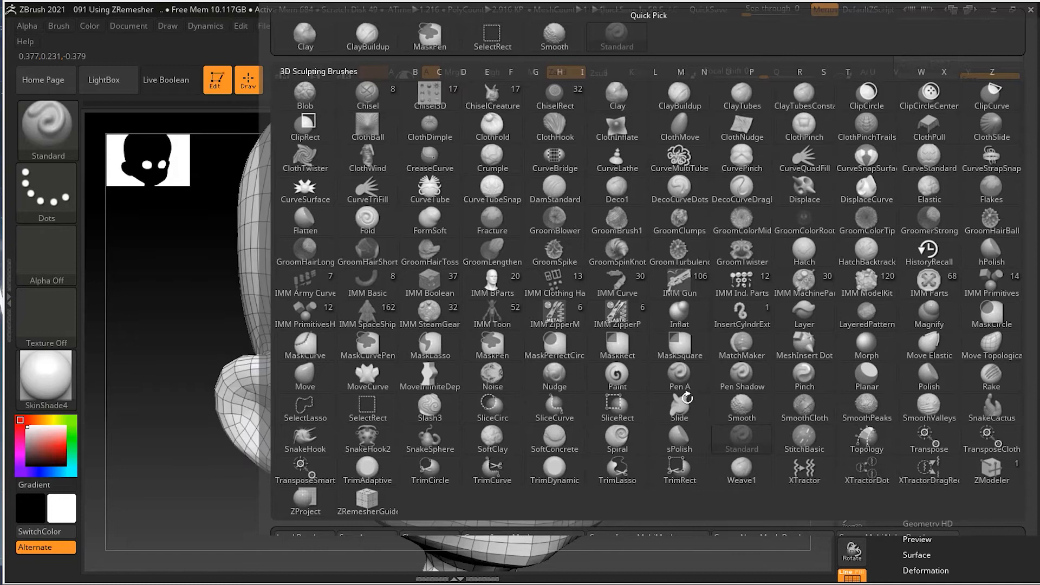
{"action": "key", "text": "z"}
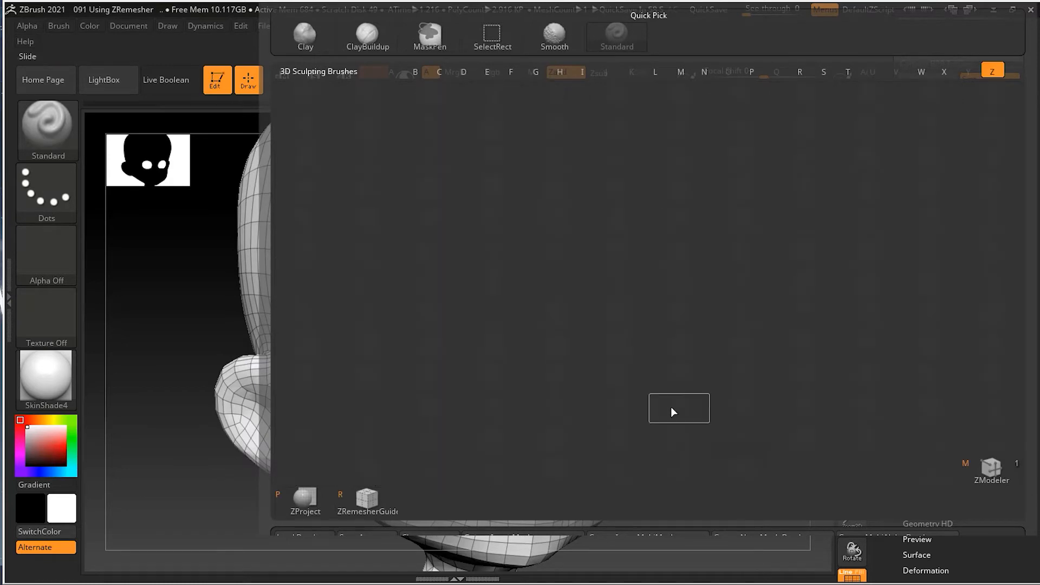
{"action": "left_click", "coordinate": [388, 509]}
{"action": "mouse_move", "coordinate": [515, 317]}
{"action": "left_mouse_down"}
{"action": "mouse_move", "coordinate": [491, 346]}
{"action": "mouse_move", "coordinate": [504, 361]}
{"action": "left_mouse_up"}
{"action": "left_click_drag", "start_coordinate": [717, 387], "coordinate": [769, 377], "text": "alt"}
{"action": "mouse_move", "coordinate": [497, 346]}
{"action": "left_mouse_down"}
{"action": "mouse_move", "coordinate": [460, 325]}
{"action": "mouse_move", "coordinate": [401, 324]}
{"action": "mouse_move", "coordinate": [356, 371]}
{"action": "mouse_move", "coordinate": [348, 431]}
{"action": "mouse_move", "coordinate": [399, 481]}
{"action": "mouse_move", "coordinate": [472, 479]}
{"action": "mouse_move", "coordinate": [516, 432]}
{"action": "mouse_move", "coordinate": [510, 357]}
{"action": "mouse_move", "coordinate": [493, 337]}
{"action": "left_mouse_up"}
{"action": "left_click_drag", "start_coordinate": [753, 443], "coordinate": [746, 306], "text": "alt"}
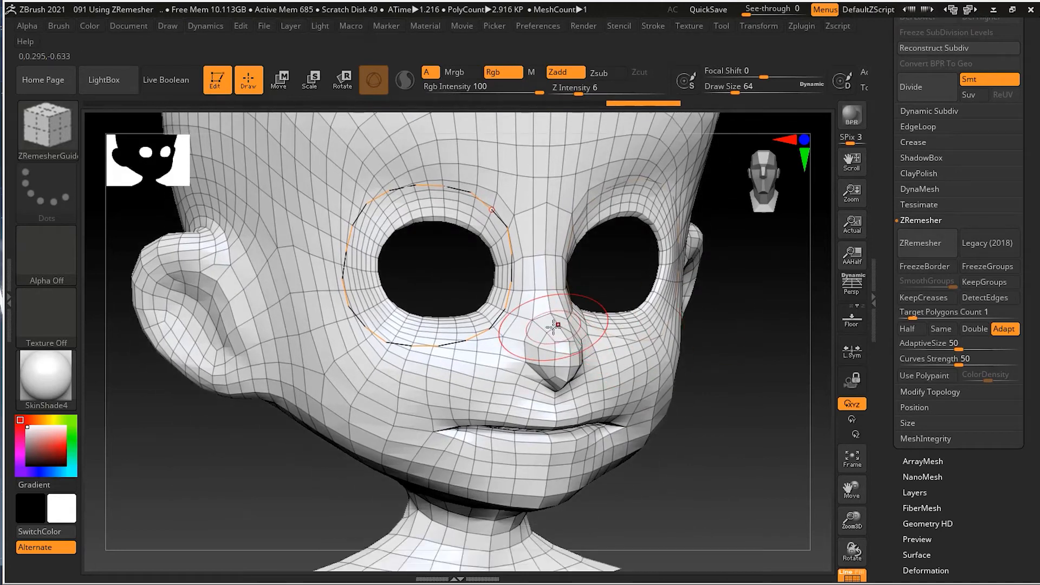
Step: Try a guide curve running from the nose around the mouth to the chin, and discard the guides drawn so far
{"action": "mouse_move", "coordinate": [555, 328]}
{"action": "left_mouse_down"}
{"action": "mouse_move", "coordinate": [402, 393]}
{"action": "mouse_move", "coordinate": [388, 446]}
{"action": "mouse_move", "coordinate": [457, 482]}
{"action": "mouse_move", "coordinate": [538, 491]}
{"action": "left_mouse_up"}
{"action": "left_click_drag", "start_coordinate": [616, 478], "coordinate": [620, 477]}
{"action": "left_click_drag", "start_coordinate": [819, 420], "coordinate": [802, 411]}
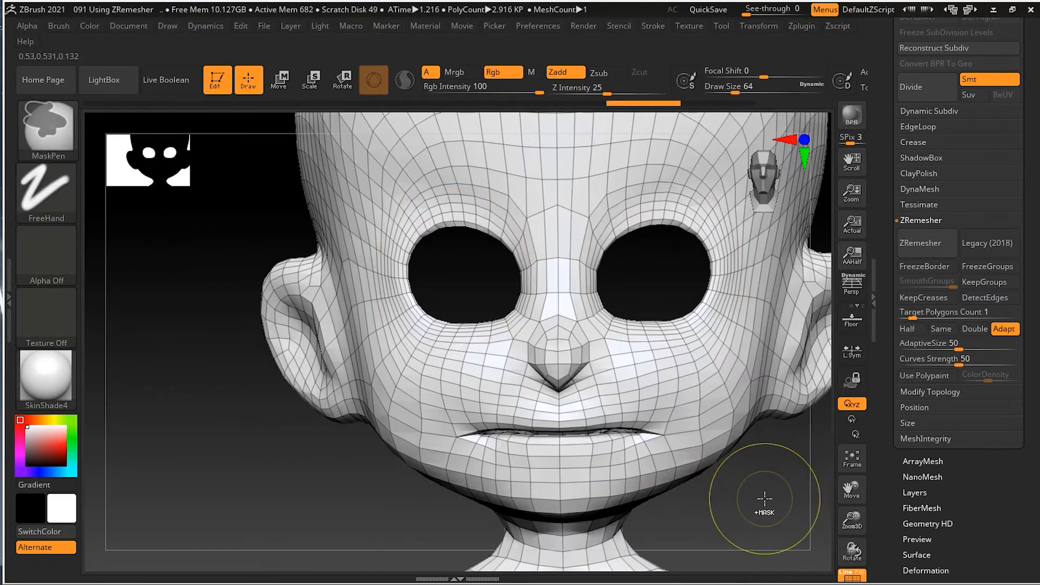
{"action": "left_click_drag", "start_coordinate": [768, 495], "coordinate": [734, 497]}
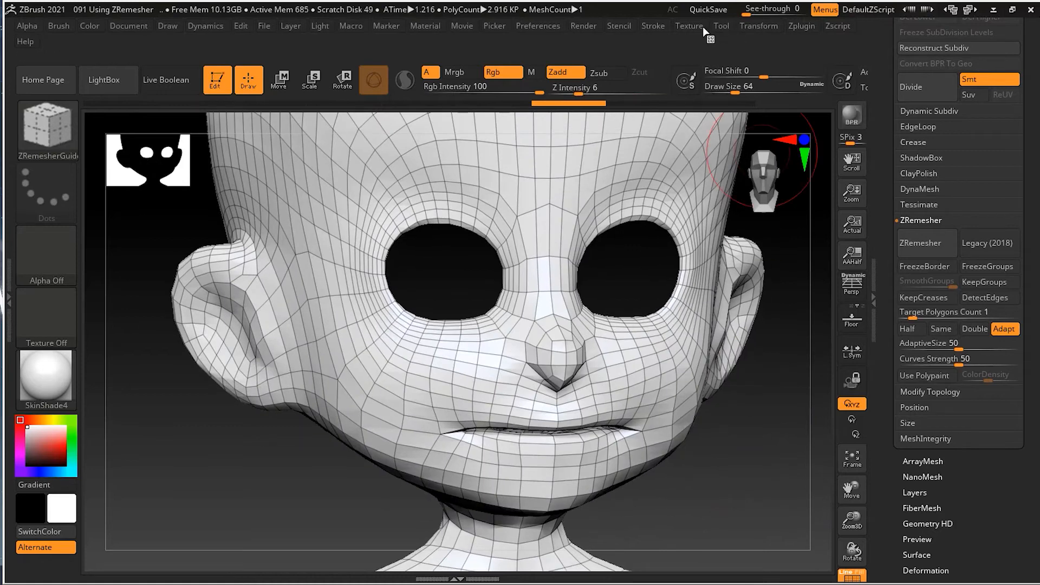
{"action": "left_click", "coordinate": [652, 26]}
{"action": "left_click", "coordinate": [677, 286]}
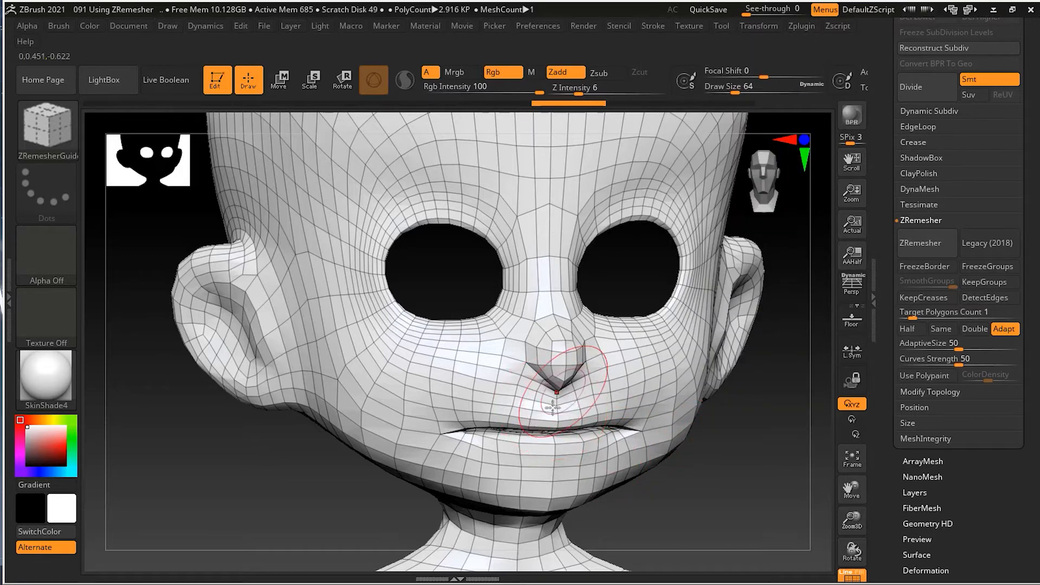
Step: Redraw the eye guide as a closed loop hugging the rim of the eye opening
{"action": "left_click_drag", "start_coordinate": [504, 239], "coordinate": [481, 209]}
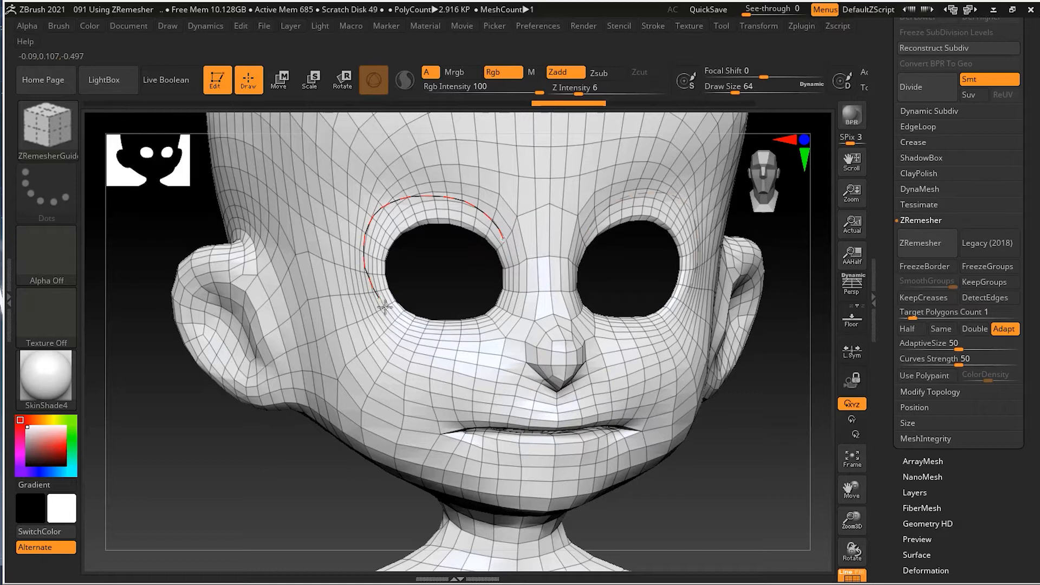
{"action": "left_click_drag", "start_coordinate": [448, 200], "coordinate": [376, 246]}
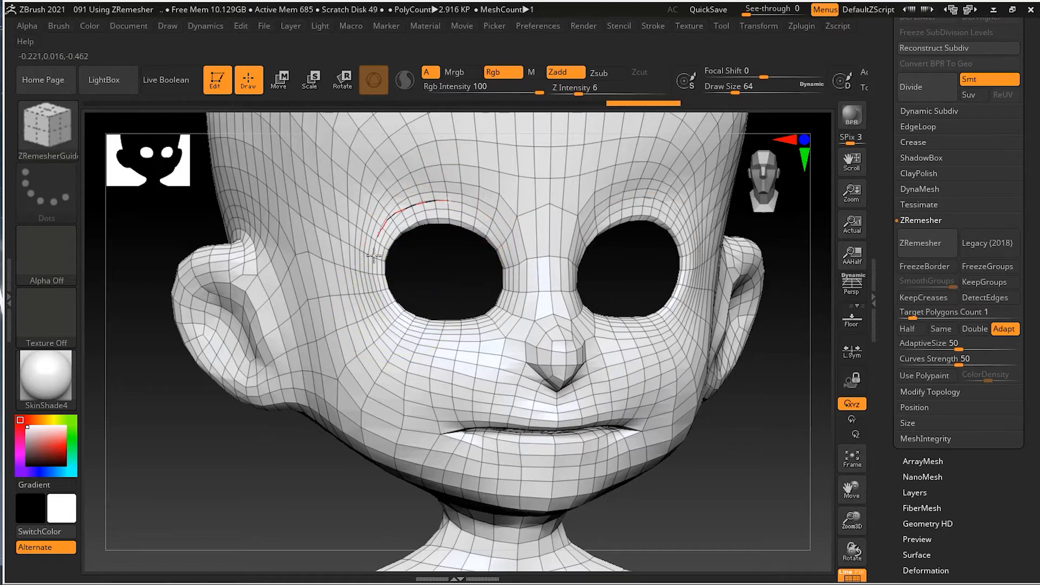
{"action": "left_click_drag", "start_coordinate": [374, 306], "coordinate": [406, 335]}
{"action": "mouse_move", "coordinate": [519, 264]}
{"action": "left_mouse_down"}
{"action": "mouse_move", "coordinate": [479, 199]}
{"action": "mouse_move", "coordinate": [447, 201]}
{"action": "left_mouse_up"}
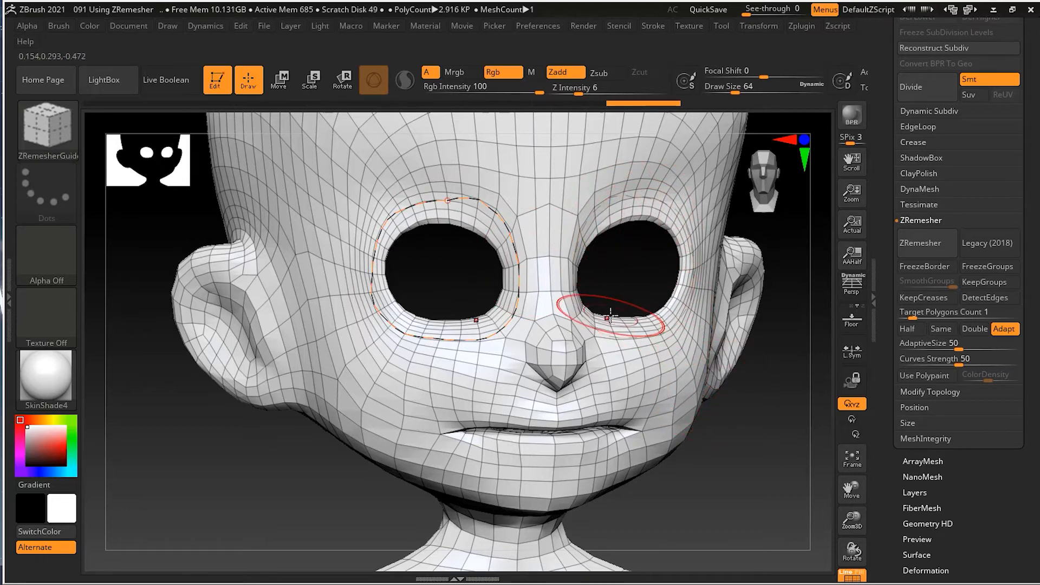
Step: Draw one guide curve from the nose bridge across the cheek to under the chin, and another around the lips
{"action": "left_click_drag", "start_coordinate": [558, 327], "coordinate": [419, 388]}
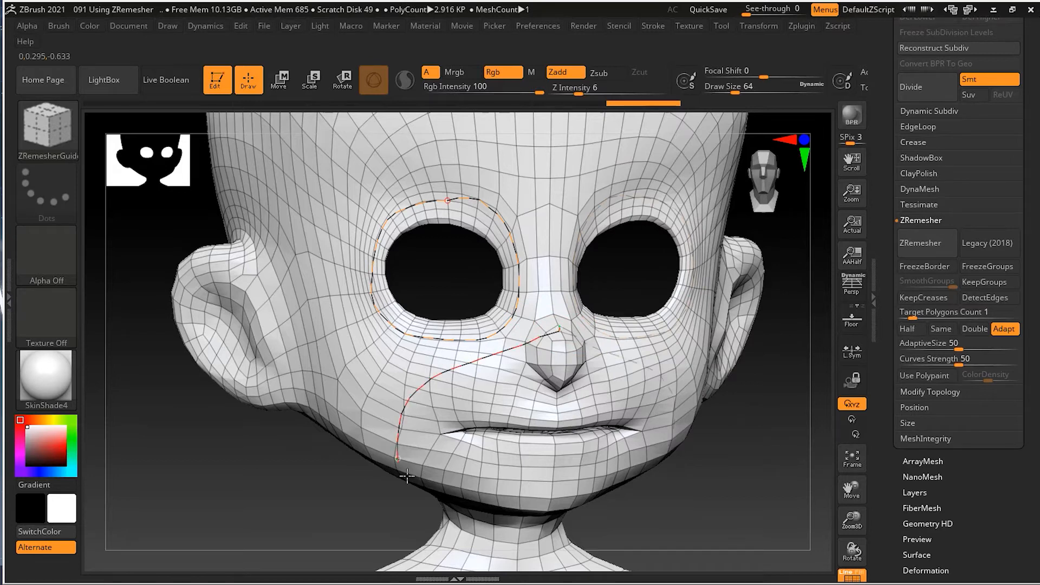
{"action": "left_click_drag", "start_coordinate": [573, 505], "coordinate": [573, 505]}
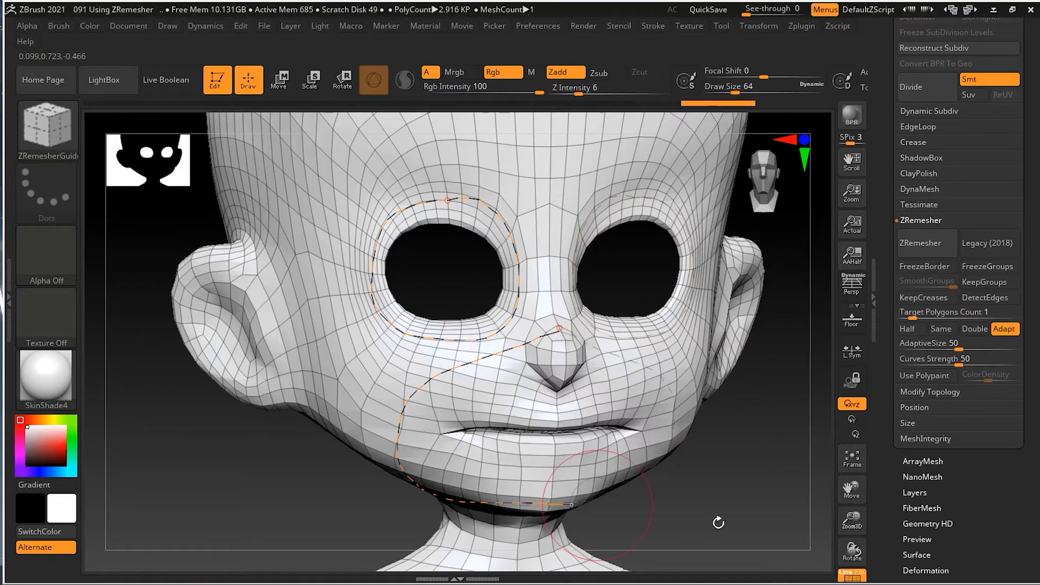
{"action": "left_click_drag", "start_coordinate": [557, 405], "coordinate": [505, 402]}
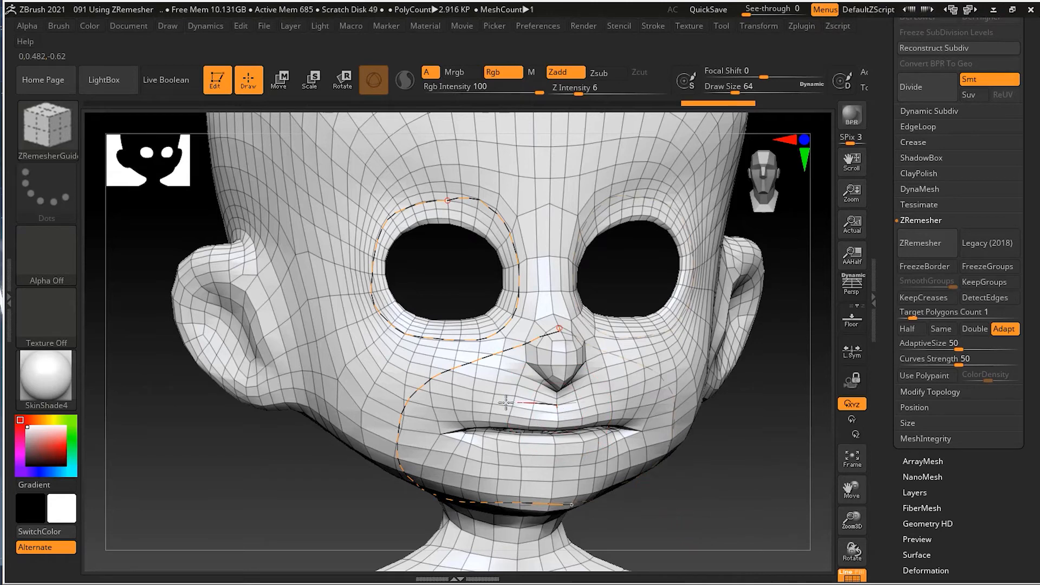
{"action": "left_click_drag", "start_coordinate": [558, 470], "coordinate": [558, 471]}
{"action": "left_click_drag", "start_coordinate": [687, 515], "coordinate": [694, 474]}
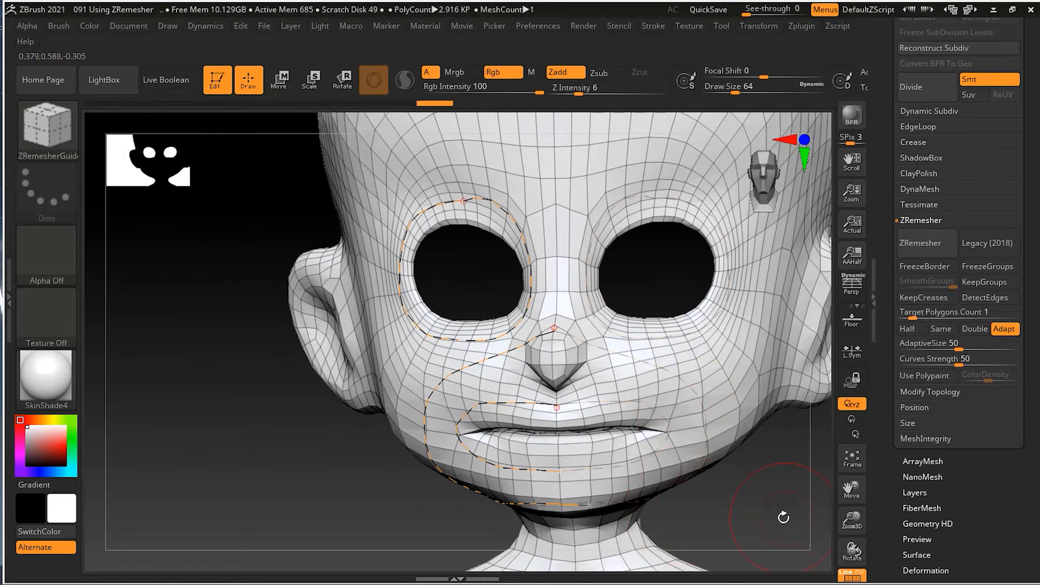
Step: Remesh the head with ZRemesher using the drawn guides and inspect the loops around the eyes and mouth
{"action": "left_click_drag", "start_coordinate": [783, 518], "coordinate": [764, 515]}
{"action": "mouse_move", "coordinate": [350, 467]}
{"action": "left_mouse_down"}
{"action": "mouse_move", "coordinate": [365, 471]}
{"action": "mouse_move", "coordinate": [349, 476]}
{"action": "mouse_move", "coordinate": [347, 466]}
{"action": "left_mouse_up"}
{"action": "left_click_drag", "start_coordinate": [726, 511], "coordinate": [767, 495]}
{"action": "mouse_move", "coordinate": [775, 422]}
{"action": "left_mouse_down"}
{"action": "mouse_move", "coordinate": [773, 471]}
{"action": "mouse_move", "coordinate": [739, 470]}
{"action": "mouse_move", "coordinate": [748, 457]}
{"action": "left_mouse_up"}
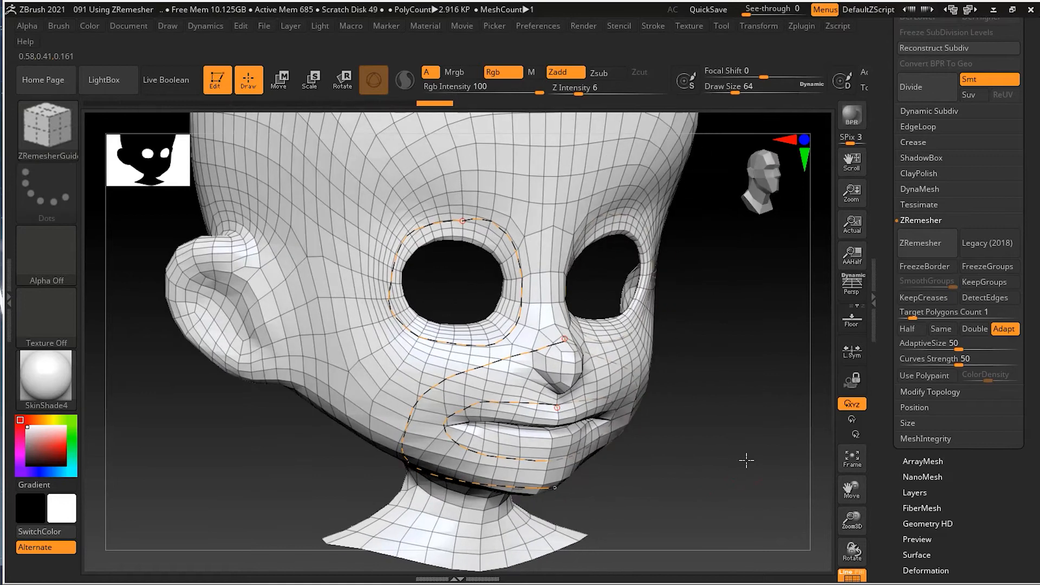
{"action": "left_click", "coordinate": [931, 246]}
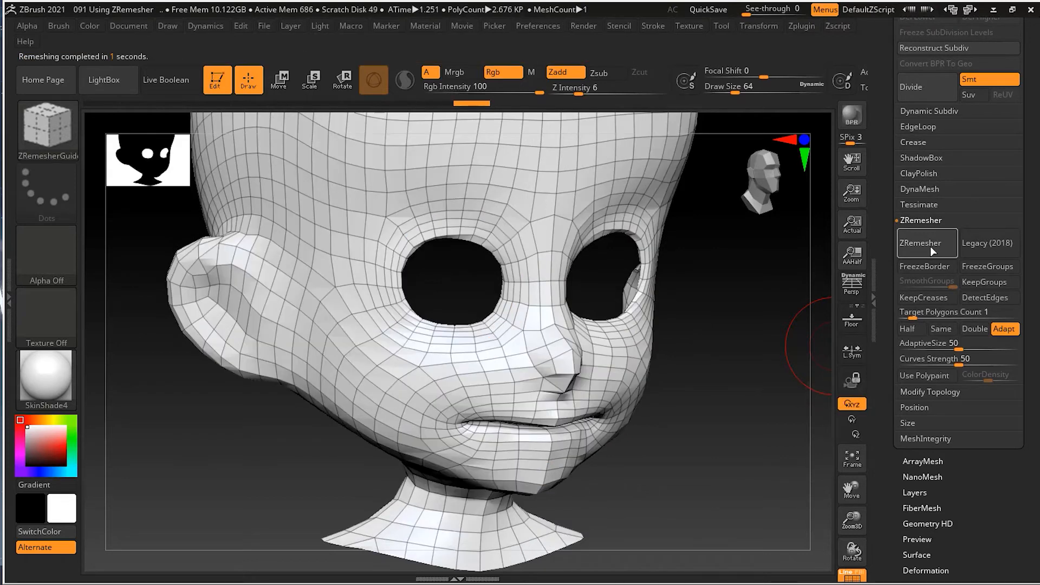
{"action": "left_click_drag", "start_coordinate": [754, 390], "coordinate": [742, 429]}
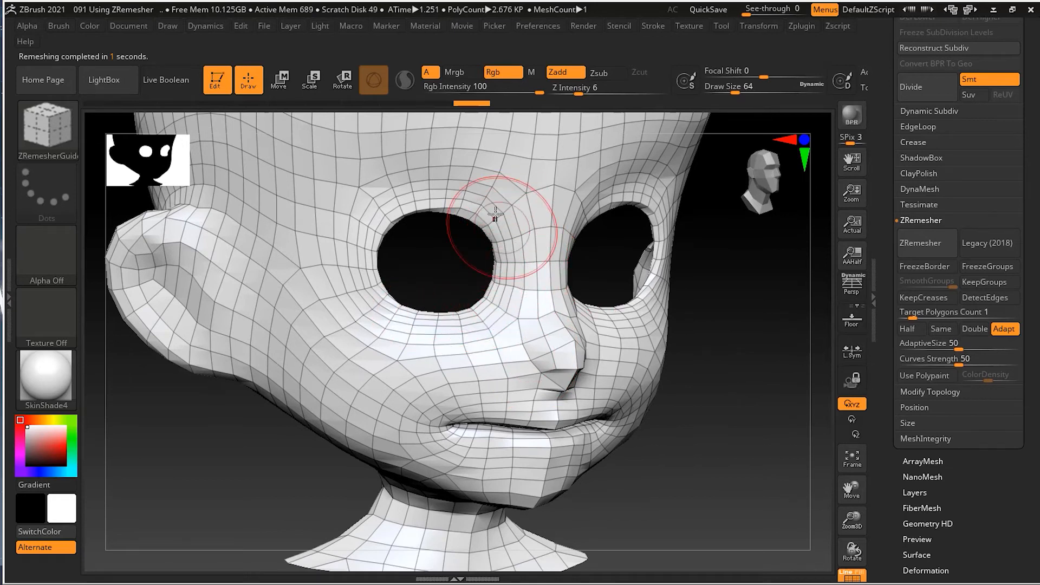
{"action": "left_click_drag", "start_coordinate": [720, 493], "coordinate": [705, 450]}
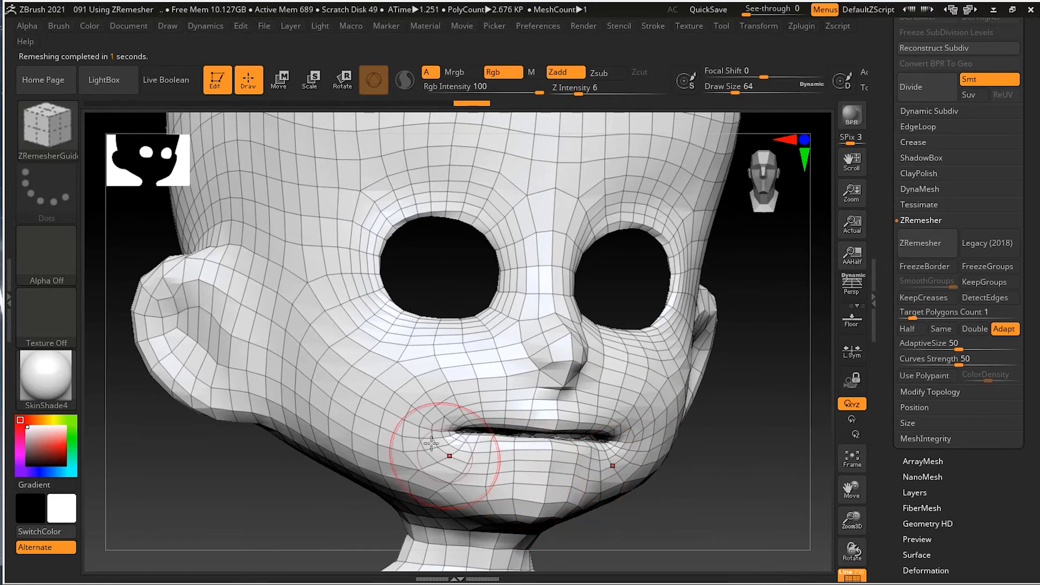
Step: Repeat the ZRemesher pass on the guided mesh and inspect the whole head's topology
{"action": "left_click", "coordinate": [920, 243]}
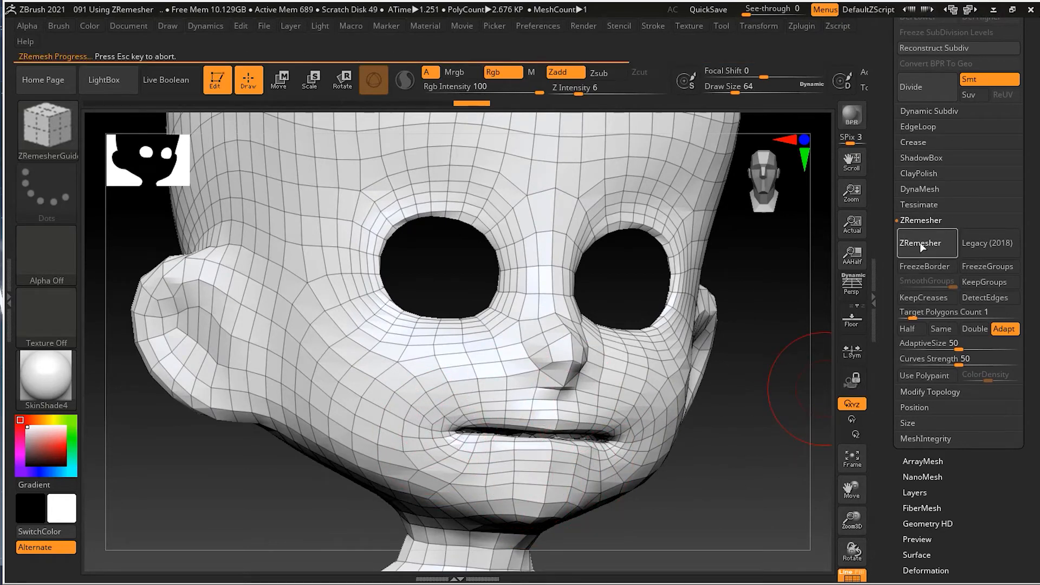
{"action": "left_click_drag", "start_coordinate": [704, 503], "coordinate": [744, 474]}
{"action": "key", "text": "f"}
{"action": "mouse_move", "coordinate": [673, 476]}
{"action": "left_mouse_down"}
{"action": "mouse_move", "coordinate": [697, 482]}
{"action": "mouse_move", "coordinate": [698, 466]}
{"action": "mouse_move", "coordinate": [722, 465]}
{"action": "mouse_move", "coordinate": [716, 437]}
{"action": "mouse_move", "coordinate": [701, 453]}
{"action": "mouse_move", "coordinate": [742, 453]}
{"action": "mouse_move", "coordinate": [677, 475]}
{"action": "mouse_move", "coordinate": [733, 469]}
{"action": "left_mouse_up"}
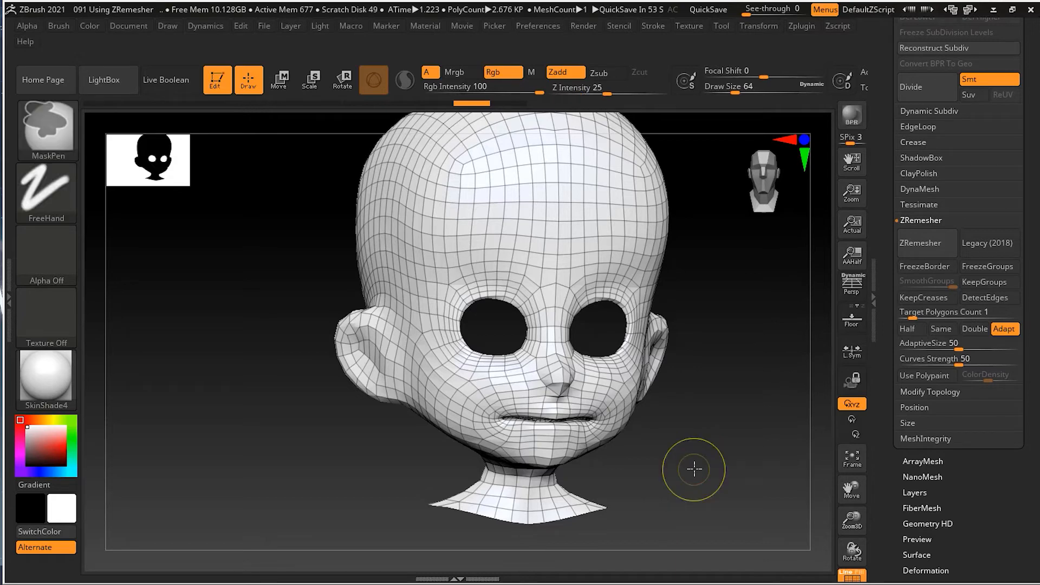
Step: Undo the remeshes to restore the dense sculpted head, and bring the mouth area into close view
{"action": "key", "text": "ctrl+z"}
{"action": "key", "text": "ctrl+z"}
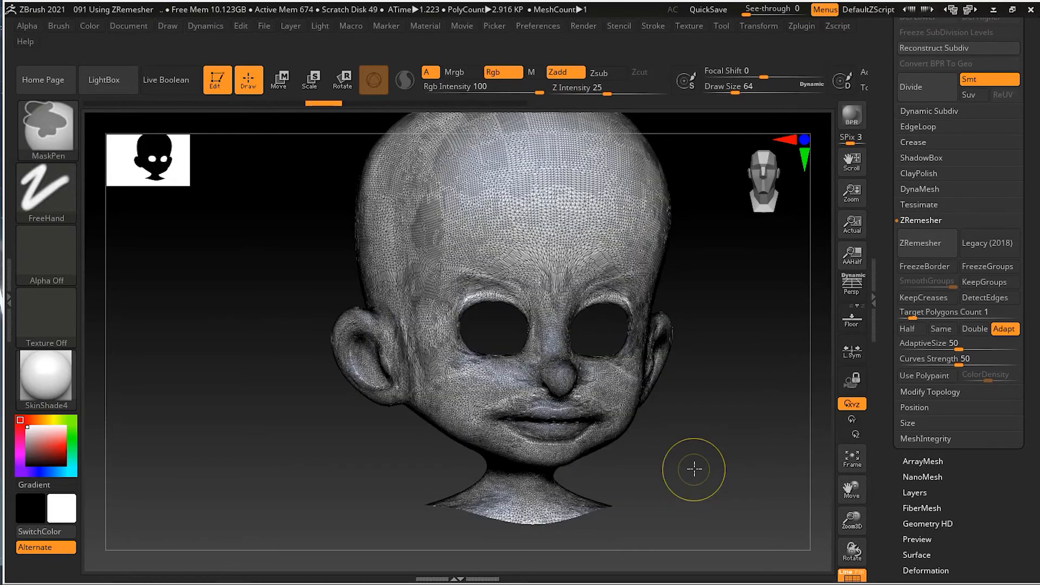
{"action": "left_click_drag", "start_coordinate": [695, 470], "coordinate": [895, 448], "text": "alt"}
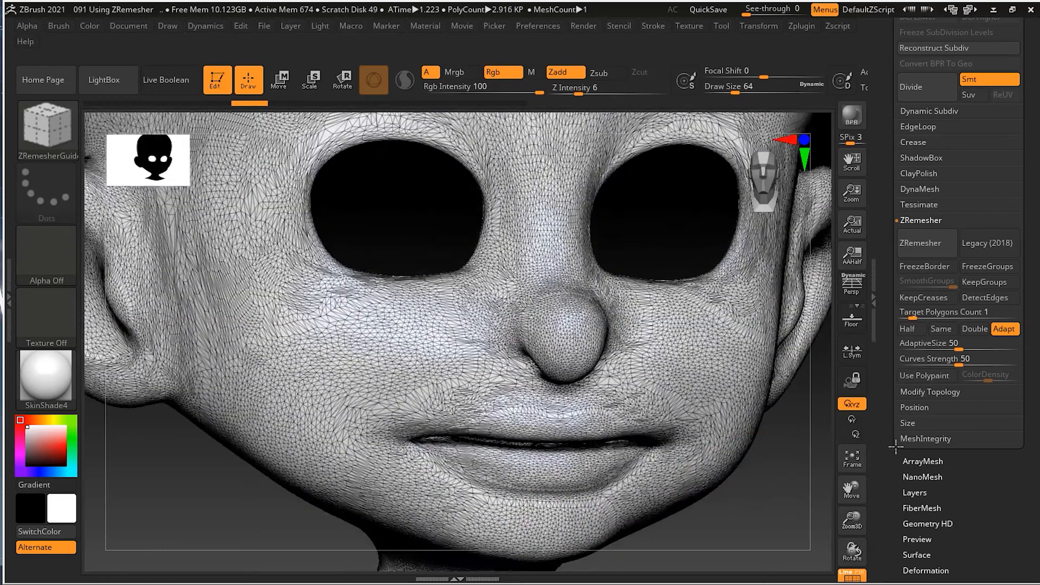
{"action": "left_click_drag", "start_coordinate": [758, 518], "coordinate": [743, 464], "text": "alt"}
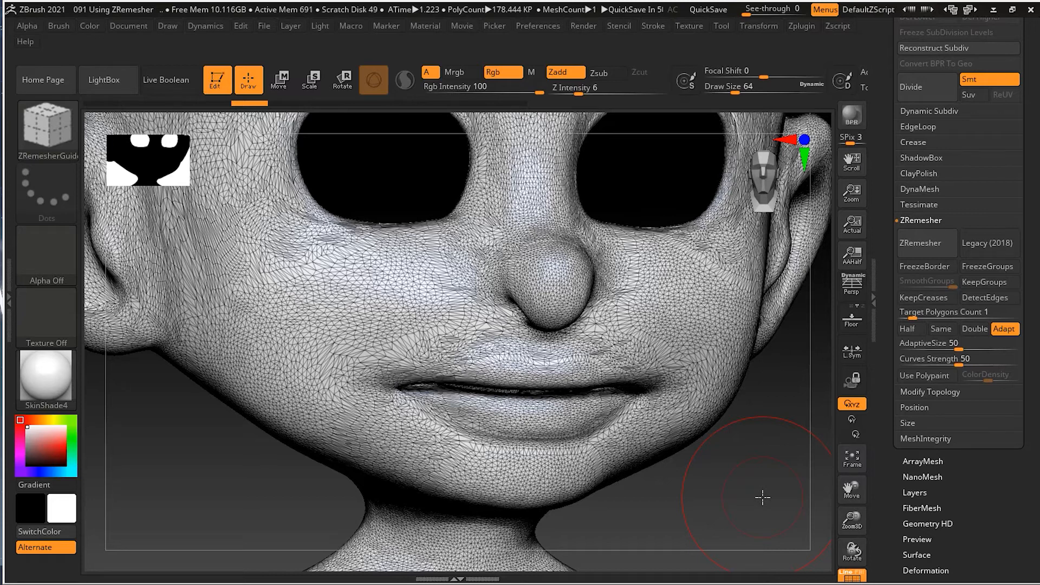
{"action": "left_click_drag", "start_coordinate": [757, 499], "coordinate": [737, 499]}
{"action": "left_click_drag", "start_coordinate": [420, 394], "coordinate": [588, 402]}
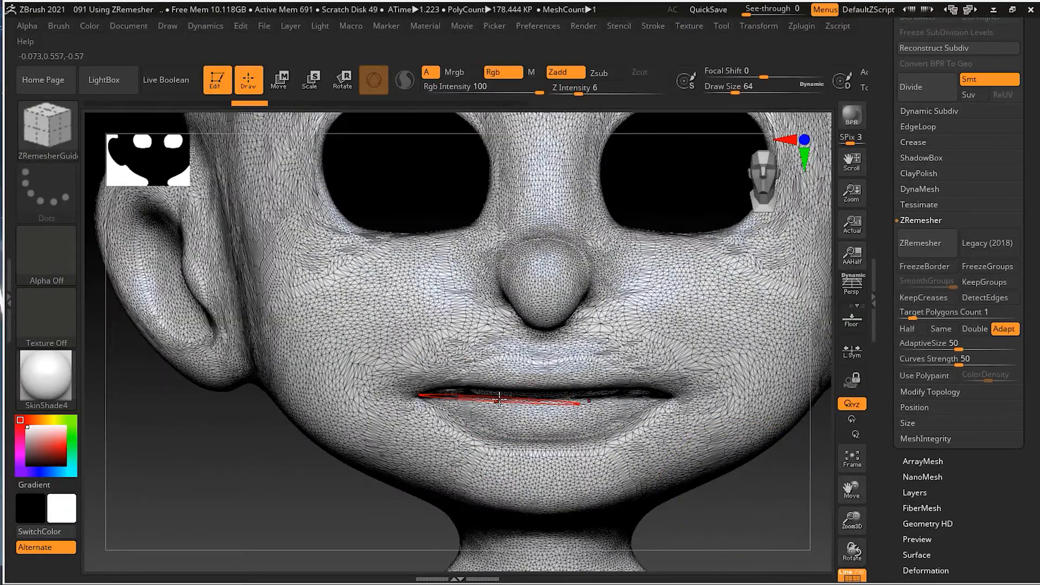
Step: Show the polyframe fill colours, mask the lips with a Draw Size of 16, and convert the mask into a new polygroup
{"action": "left_click", "coordinate": [860, 576]}
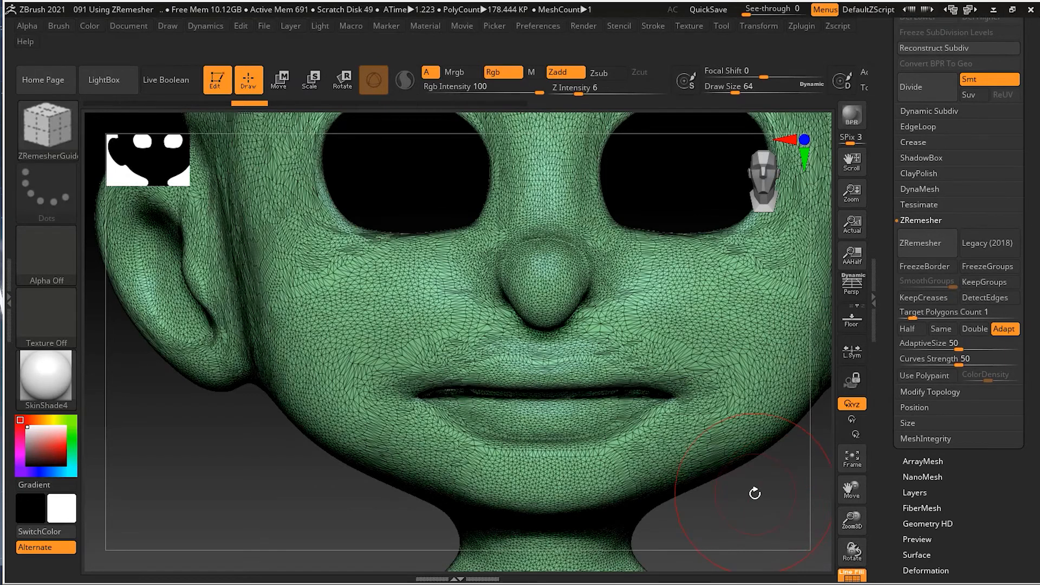
{"action": "key", "text": "bracketleft"}
{"action": "key", "text": "bracketleft"}
{"action": "key", "text": "bracketleft"}
{"action": "key", "text": "bracketleft"}
{"action": "key", "text": "bracketleft"}
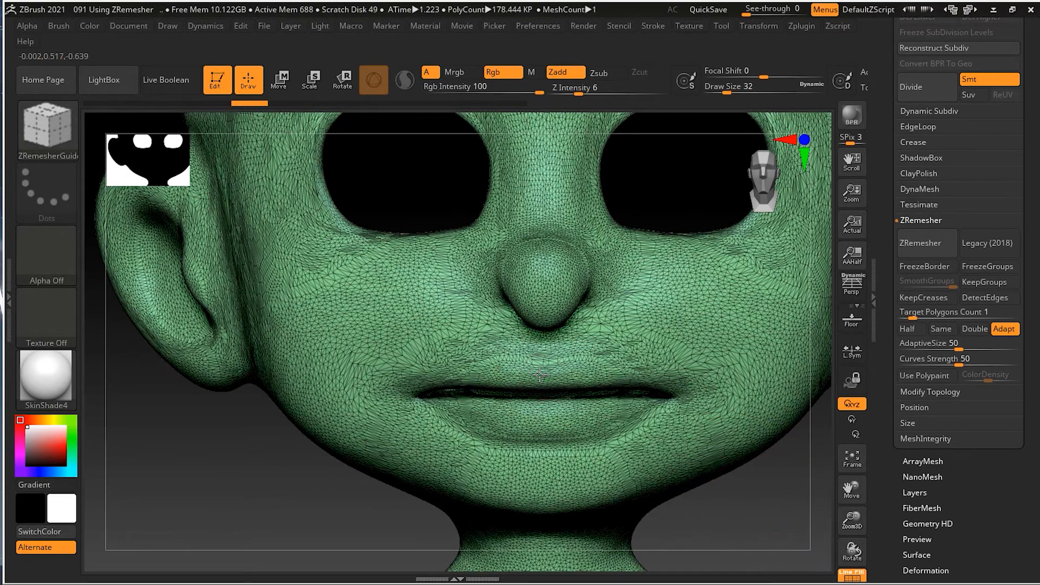
{"action": "key", "text": "bracketleft"}
{"action": "mouse_move", "coordinate": [540, 372]}
{"action": "left_mouse_down", "text": "ctrl"}
{"action": "mouse_move", "coordinate": [465, 369]}
{"action": "mouse_move", "coordinate": [395, 382]}
{"action": "mouse_move", "coordinate": [473, 428]}
{"action": "mouse_move", "coordinate": [520, 439]}
{"action": "mouse_move", "coordinate": [460, 409]}
{"action": "mouse_move", "coordinate": [496, 403]}
{"action": "mouse_move", "coordinate": [436, 398]}
{"action": "mouse_move", "coordinate": [493, 352]}
{"action": "mouse_move", "coordinate": [477, 344]}
{"action": "mouse_move", "coordinate": [412, 407]}
{"action": "mouse_move", "coordinate": [506, 437]}
{"action": "mouse_move", "coordinate": [582, 439]}
{"action": "left_mouse_up", "text": "ctrl"}
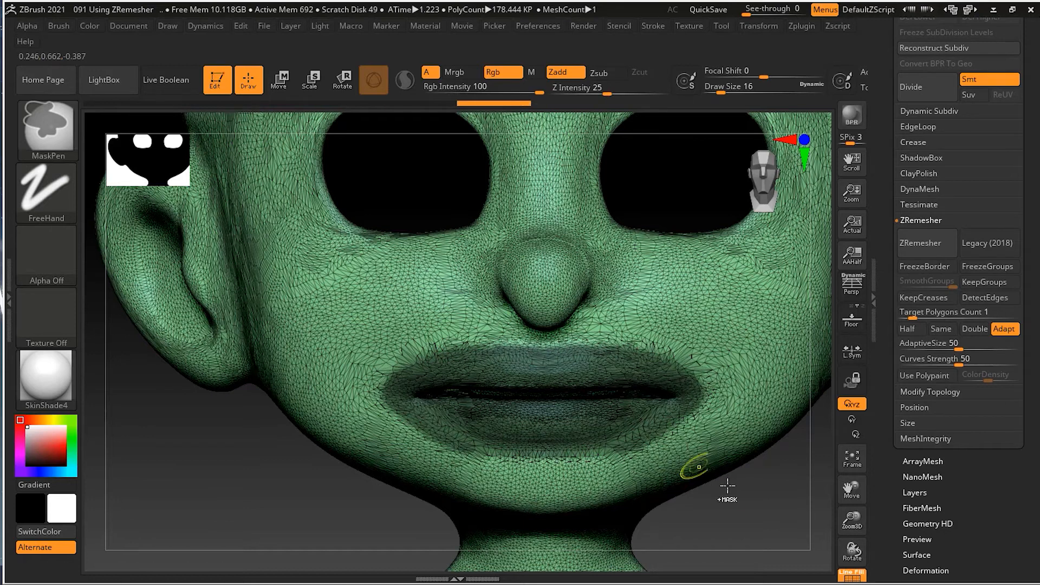
{"action": "mouse_move", "coordinate": [729, 519]}
{"action": "left_mouse_down"}
{"action": "mouse_move", "coordinate": [706, 453]}
{"action": "mouse_move", "coordinate": [706, 471]}
{"action": "left_mouse_up"}
{"action": "key", "text": "ctrl+w"}
Step: Turn on KeepGroups in the ZRemesher settings
{"action": "left_click_drag", "start_coordinate": [756, 502], "coordinate": [729, 509]}
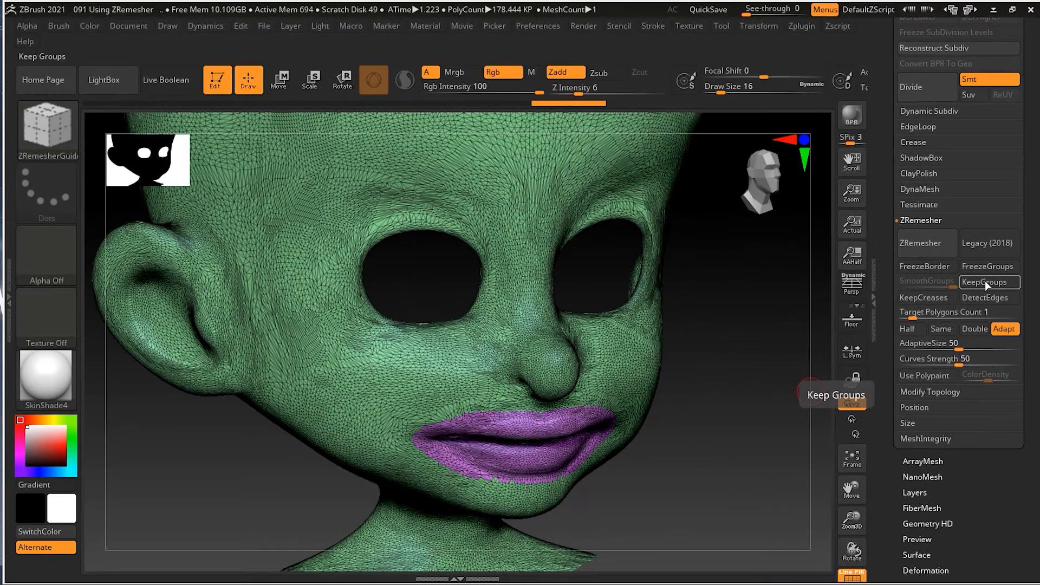
{"action": "left_click", "coordinate": [985, 282]}
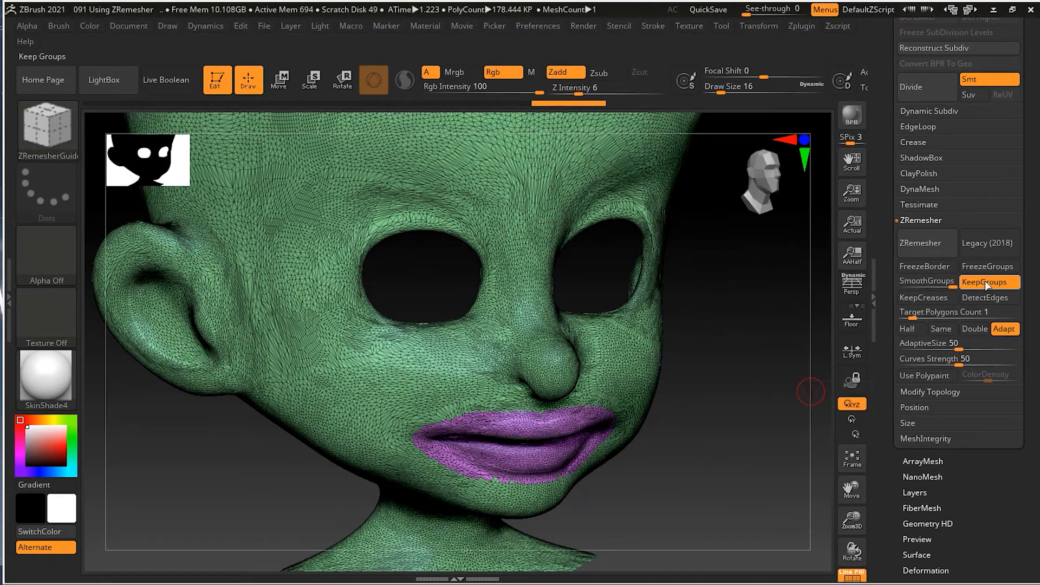
Step: Run ZRemesher with KeepGroups on for the lips polygroup and inspect the edge flow around the mouth
{"action": "left_click", "coordinate": [916, 248]}
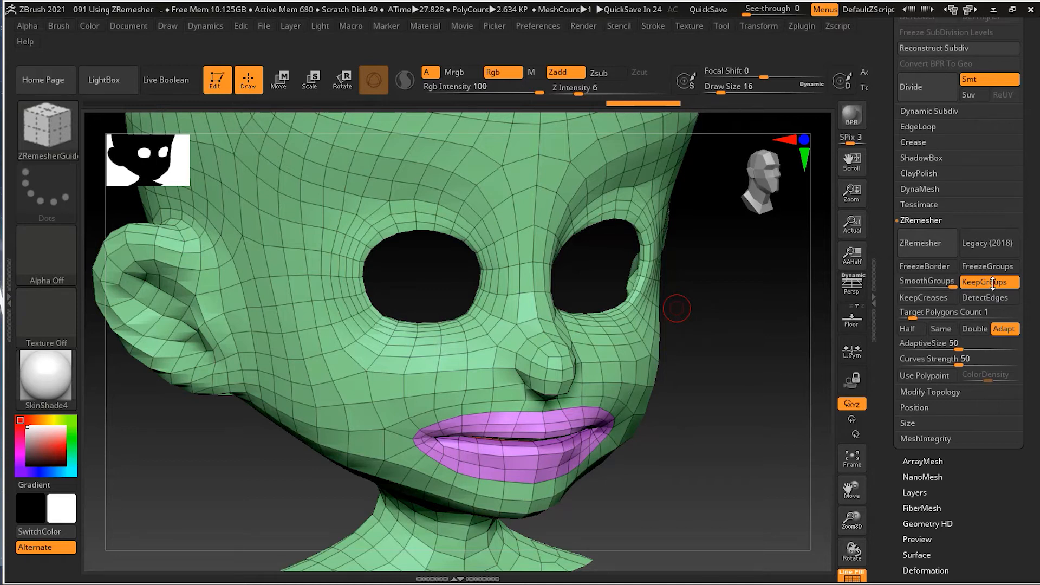
{"action": "left_click_drag", "start_coordinate": [756, 452], "coordinate": [750, 425], "text": "shift"}
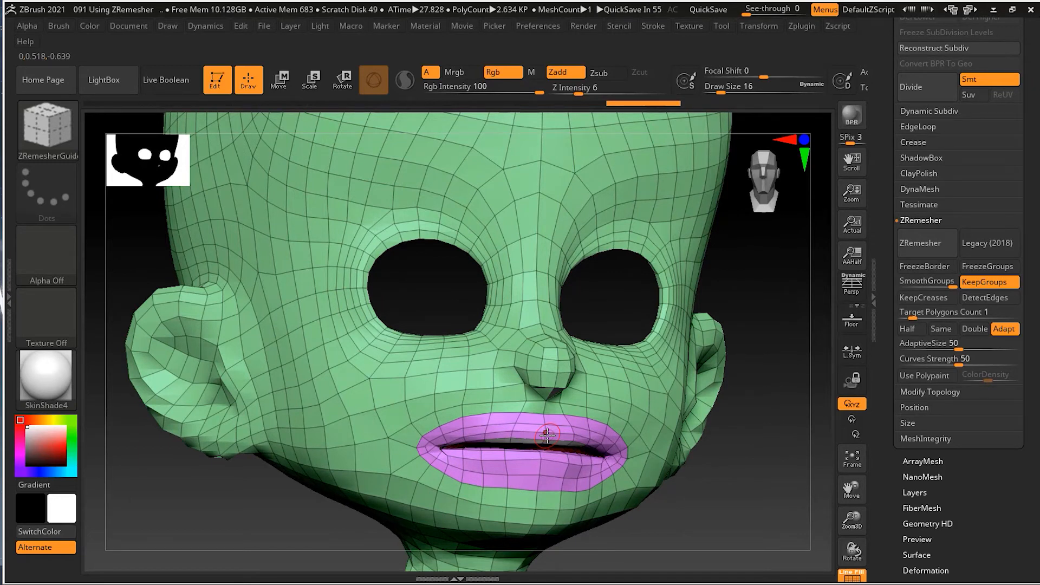
{"action": "left_click_drag", "start_coordinate": [709, 495], "coordinate": [722, 514]}
{"action": "left_click_drag", "start_coordinate": [531, 469], "coordinate": [629, 518]}
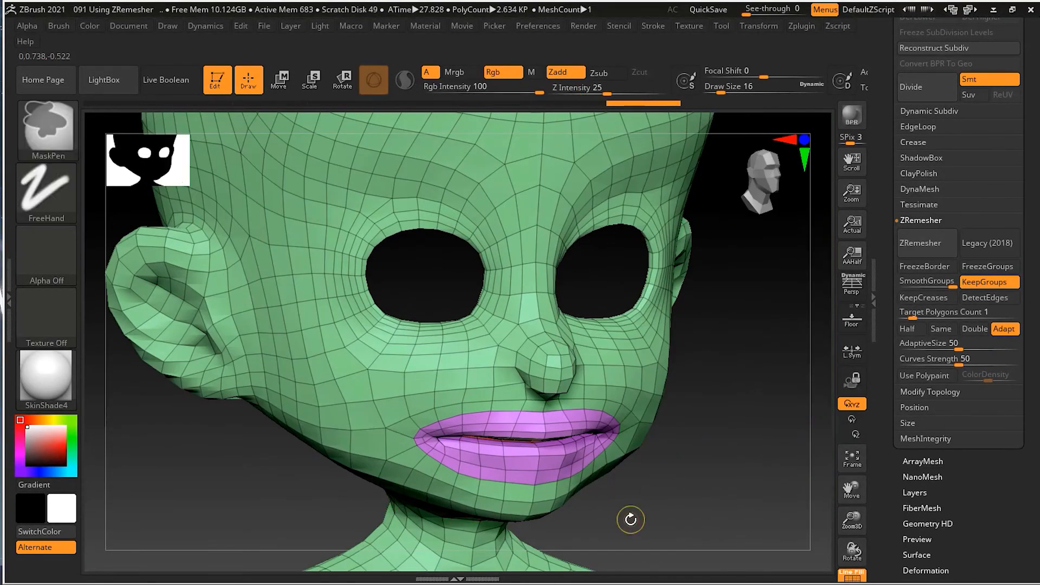
Step: Undo the remesh and the lips polygroup to return to the dense head with masked lips, viewed from the front
{"action": "key", "text": "ctrl+z"}
{"action": "mouse_move", "coordinate": [700, 506]}
{"action": "left_mouse_down"}
{"action": "mouse_move", "coordinate": [664, 488]}
{"action": "mouse_move", "coordinate": [673, 471]}
{"action": "mouse_move", "coordinate": [708, 492]}
{"action": "left_mouse_up"}
{"action": "key", "text": "ctrl+w"}
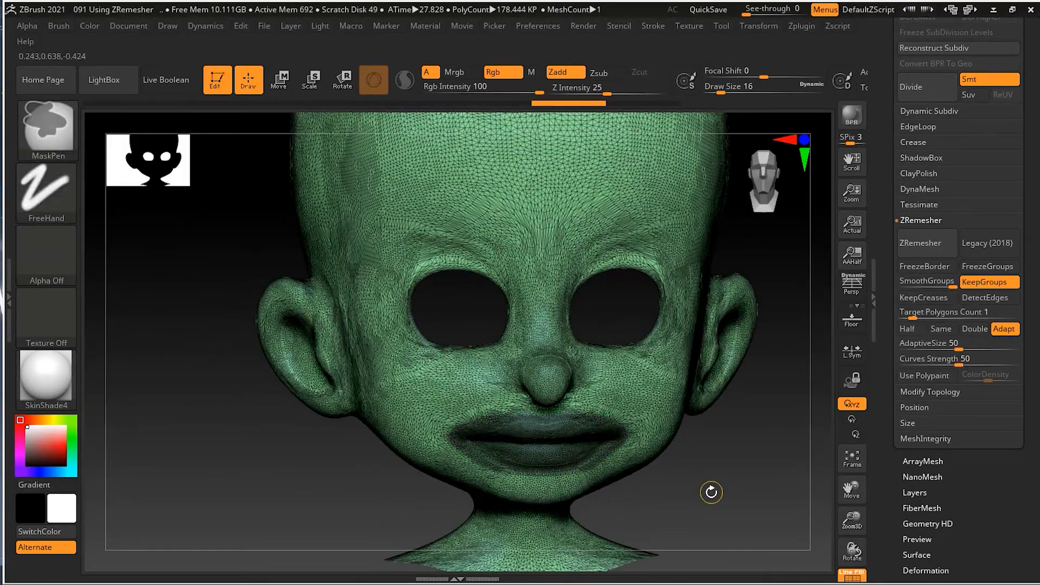
Step: Extend the lips mask to a wide area around the whole mouth and convert it into a new polygroup
{"action": "key", "text": "shift"}
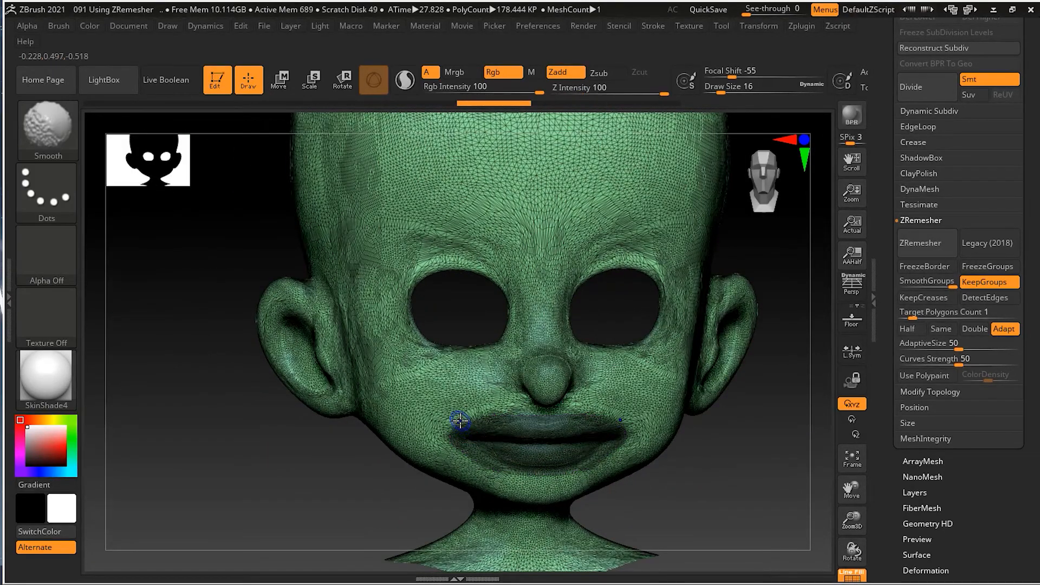
{"action": "key", "text": "ctrl"}
{"action": "mouse_move", "coordinate": [470, 412]}
{"action": "left_mouse_down", "text": "ctrl"}
{"action": "mouse_move", "coordinate": [546, 400]}
{"action": "mouse_move", "coordinate": [512, 395]}
{"action": "mouse_move", "coordinate": [423, 444]}
{"action": "mouse_move", "coordinate": [562, 466]}
{"action": "mouse_move", "coordinate": [536, 446]}
{"action": "mouse_move", "coordinate": [476, 440]}
{"action": "mouse_move", "coordinate": [529, 432]}
{"action": "mouse_move", "coordinate": [460, 432]}
{"action": "mouse_move", "coordinate": [500, 430]}
{"action": "left_mouse_up", "text": "ctrl"}
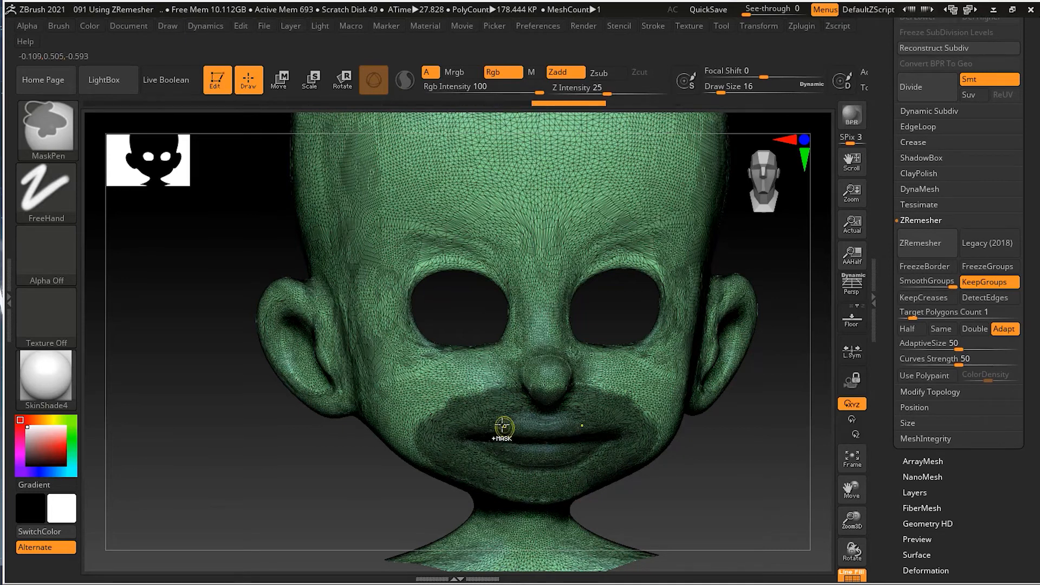
{"action": "key", "text": "ctrl+w"}
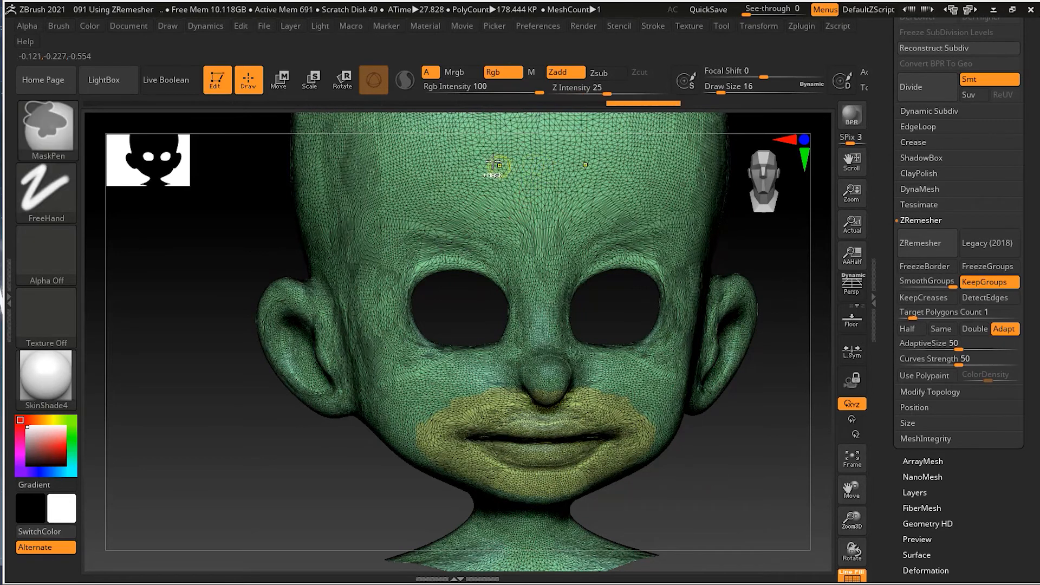
Step: Mask symmetrical patches over both brows and convert them into their own polygroup
{"action": "mouse_move", "coordinate": [440, 163]}
{"action": "left_mouse_down", "text": "ctrl"}
{"action": "mouse_move", "coordinate": [429, 205]}
{"action": "mouse_move", "coordinate": [456, 173]}
{"action": "mouse_move", "coordinate": [504, 232]}
{"action": "left_mouse_up", "text": "ctrl"}
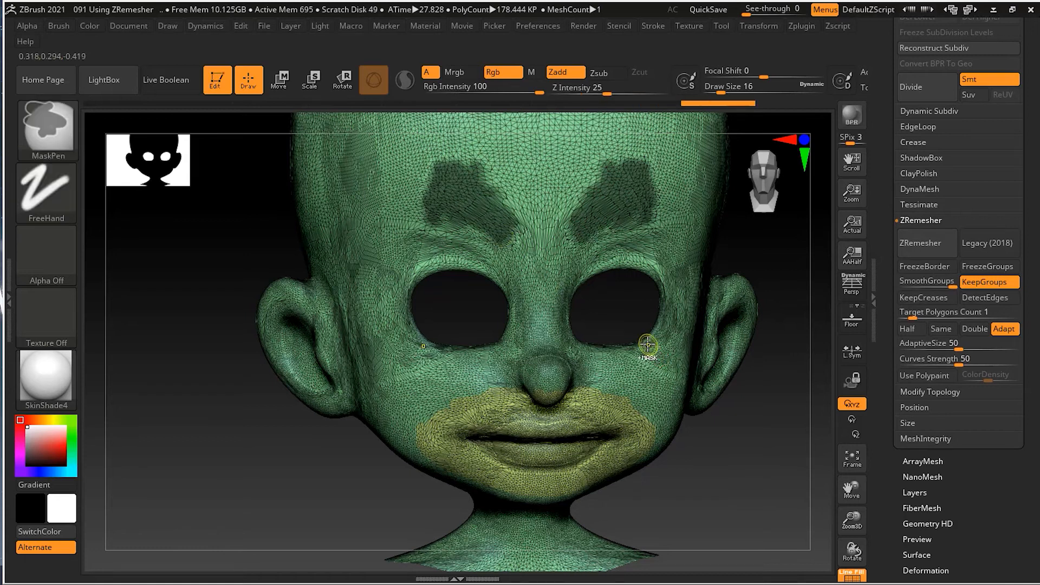
{"action": "key", "text": "ctrl+w"}
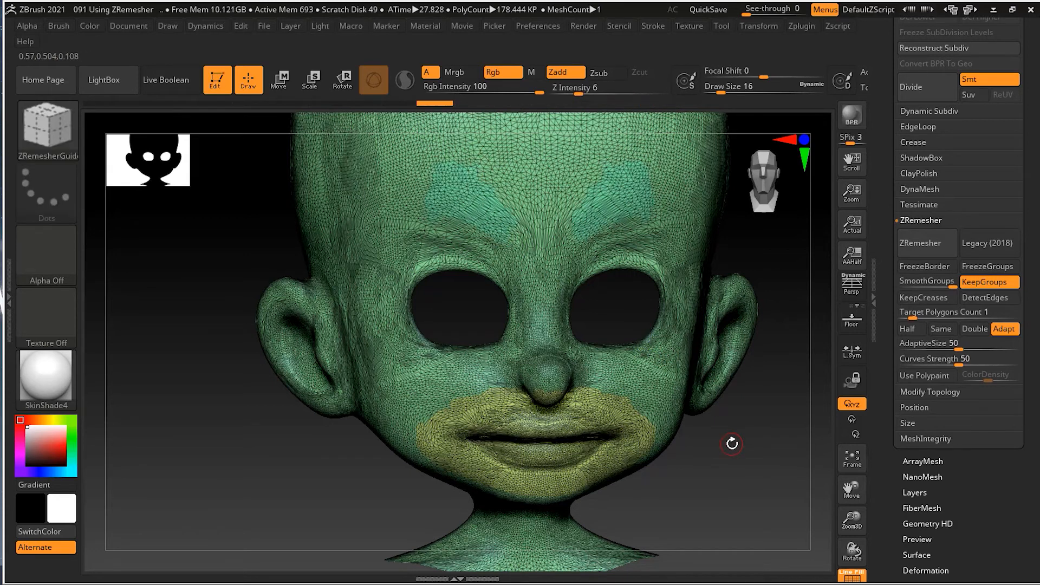
{"action": "key", "text": "ctrl"}
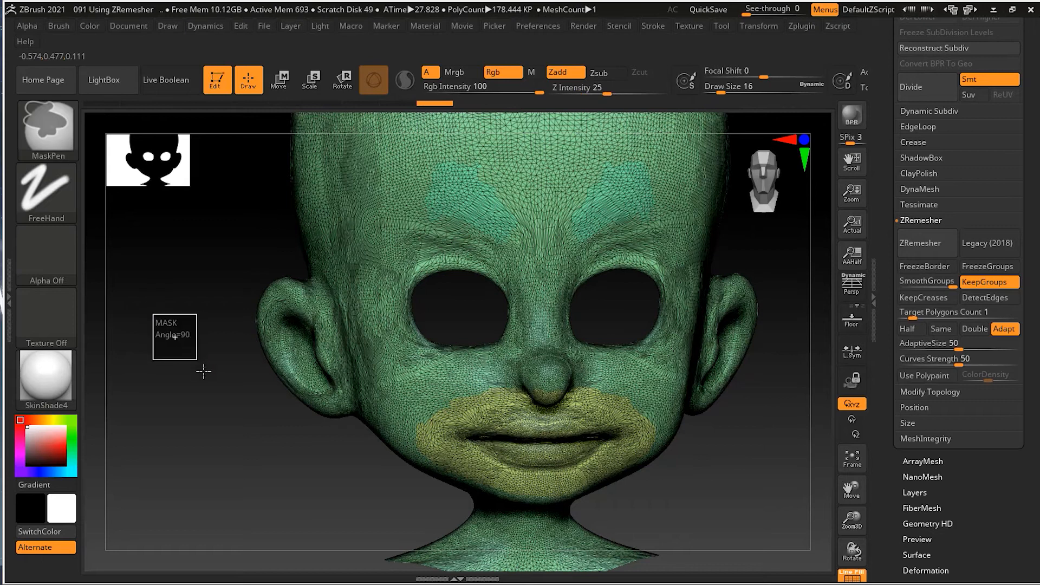
{"action": "left_click_drag", "start_coordinate": [179, 414], "coordinate": [239, 418]}
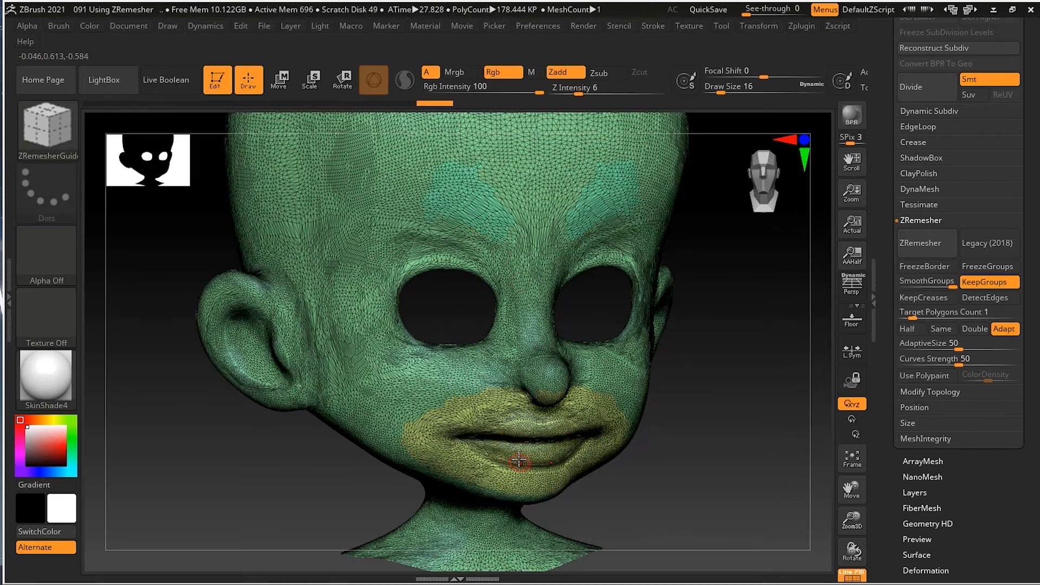
Step: Run ZRemesher with KeepGroups on for the mouth and brow polygroups, and inspect the face's topology
{"action": "left_click", "coordinate": [921, 247]}
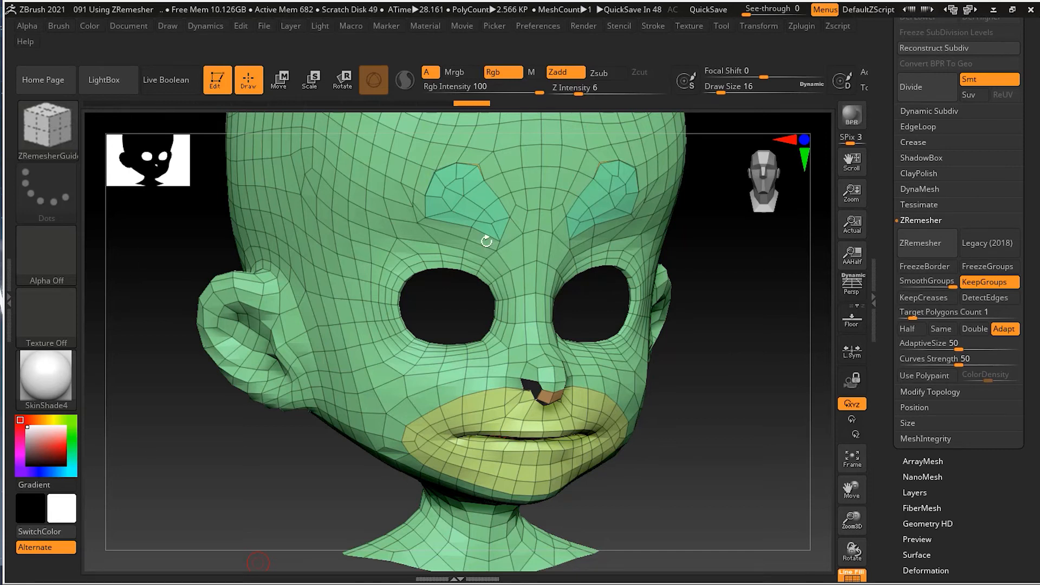
{"action": "left_click_drag", "start_coordinate": [722, 399], "coordinate": [703, 370], "text": "shift"}
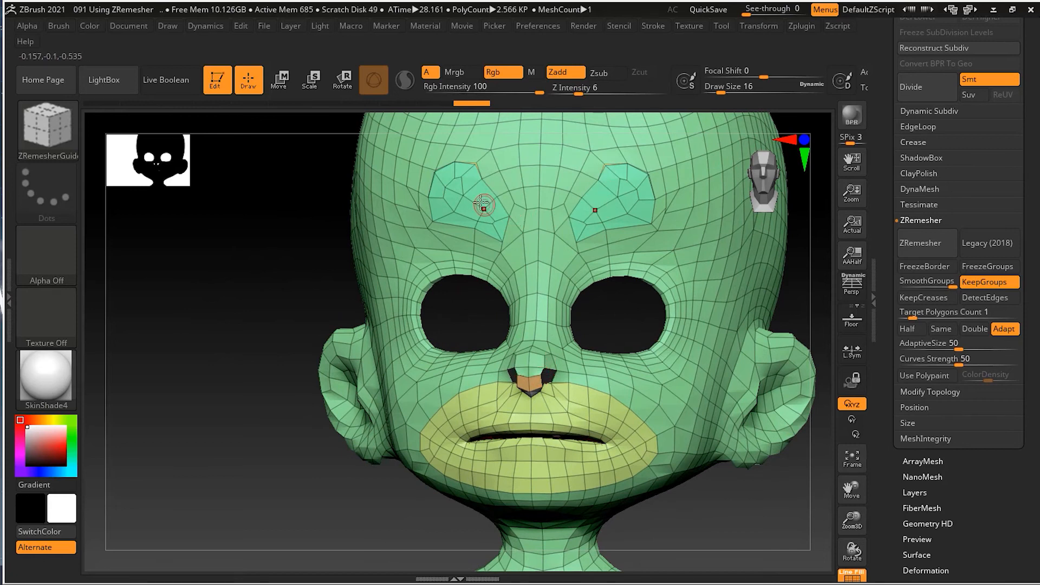
{"action": "left_click_drag", "start_coordinate": [214, 460], "coordinate": [237, 455]}
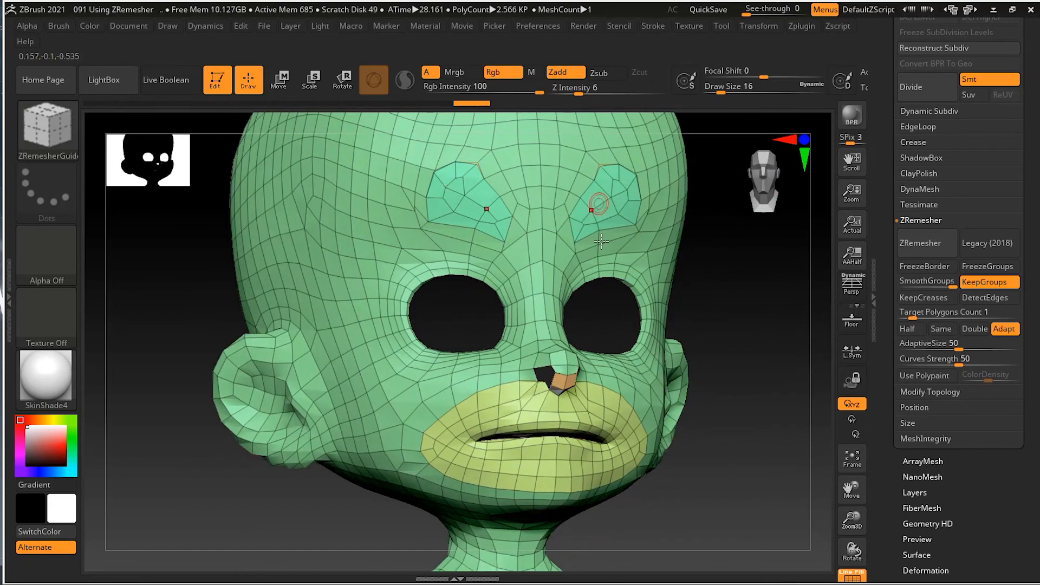
{"action": "left_click_drag", "start_coordinate": [750, 449], "coordinate": [742, 378]}
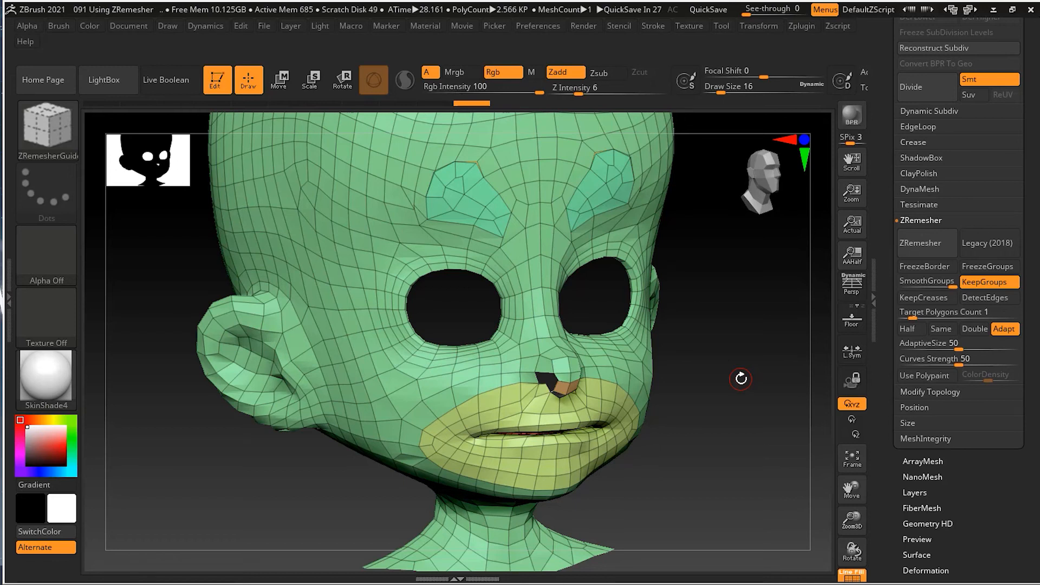
{"action": "left_click", "coordinate": [912, 250]}
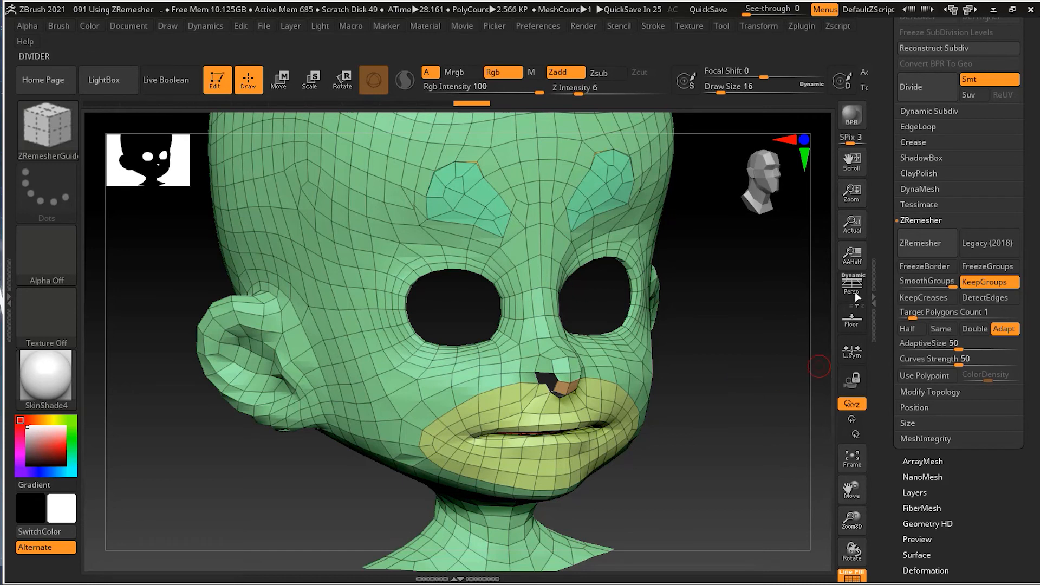